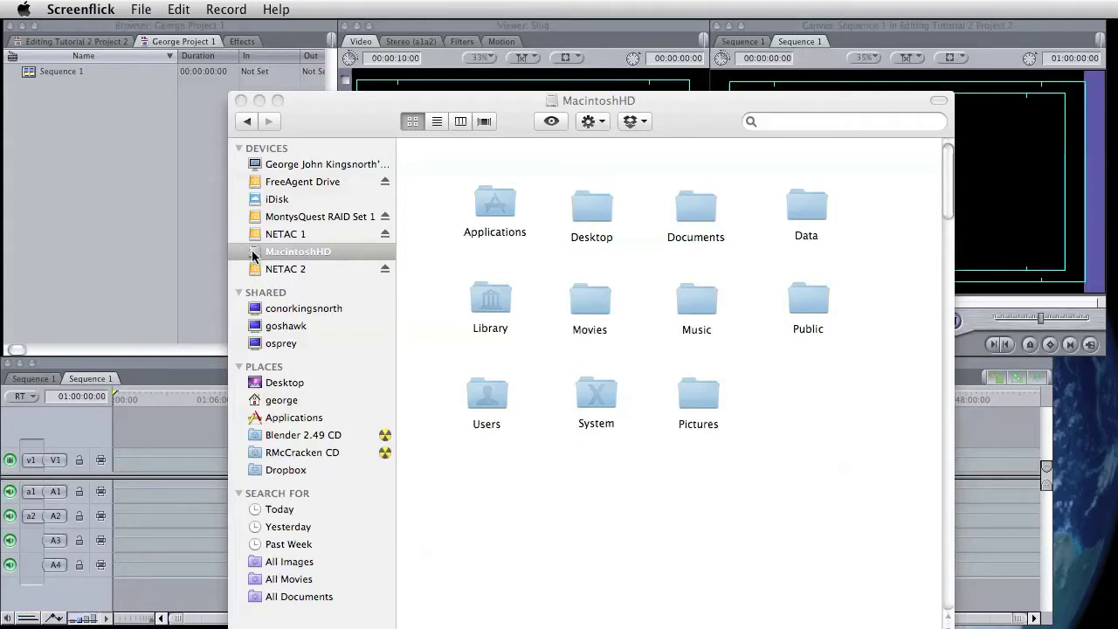
- Show the home folder from Finder's Places sidebar, listing Desktop, Documents, Movies and more
{"action": "left_click", "coordinate": [279, 400]}
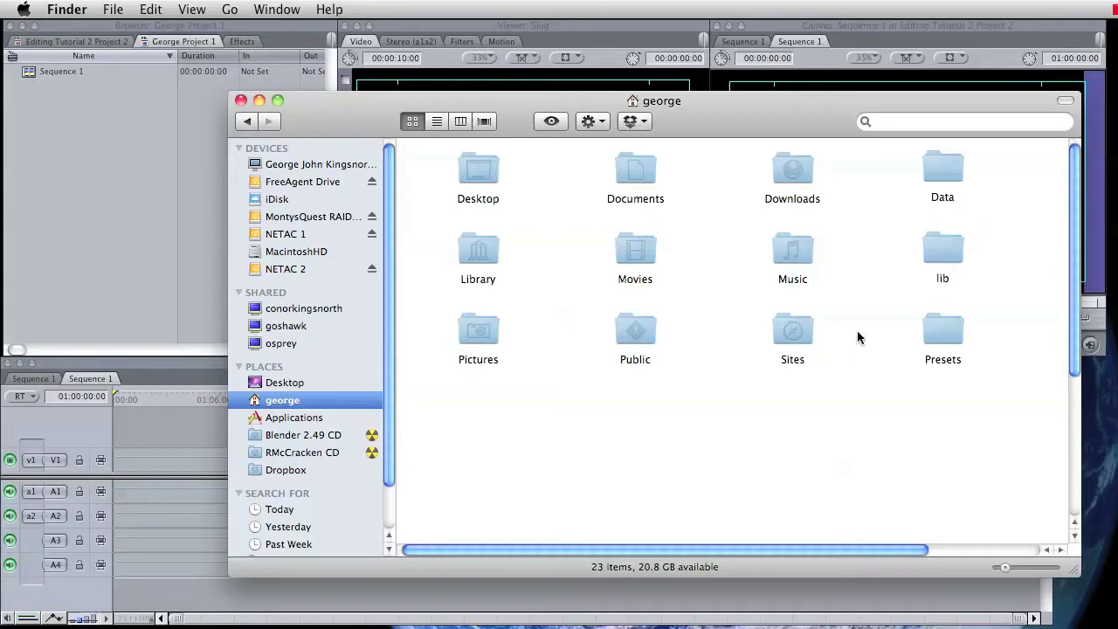
- Create a second personal projects folder inside MacintoshHD's Data folder, then return to Final Cut Pro
{"action": "left_click", "coordinate": [255, 257]}
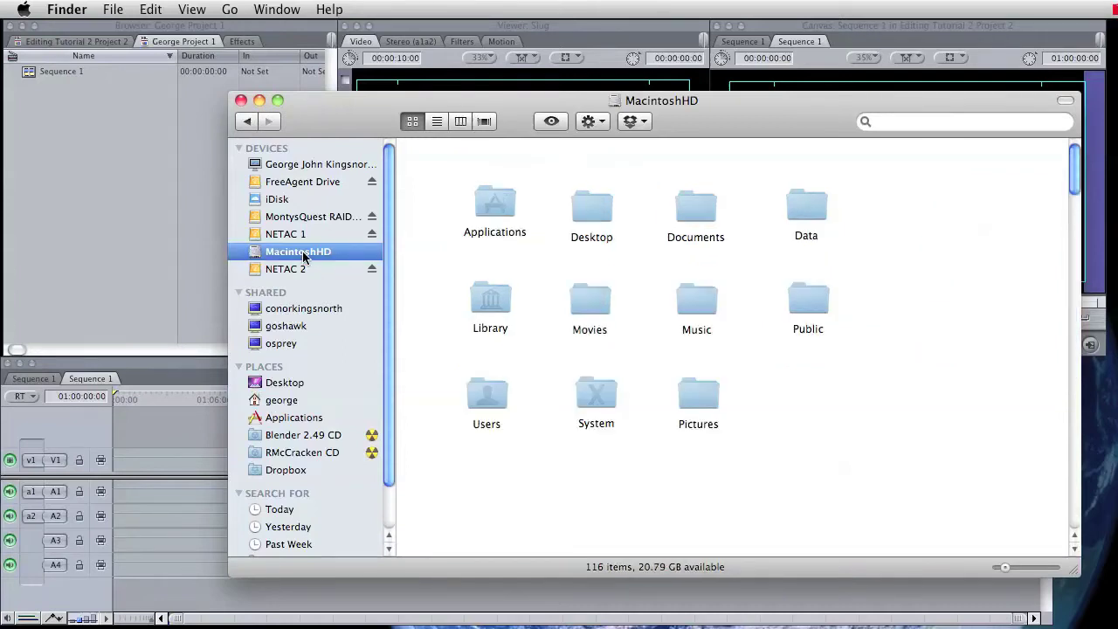
{"action": "double_click", "coordinate": [807, 208]}
{"action": "right_click", "coordinate": [636, 191]}
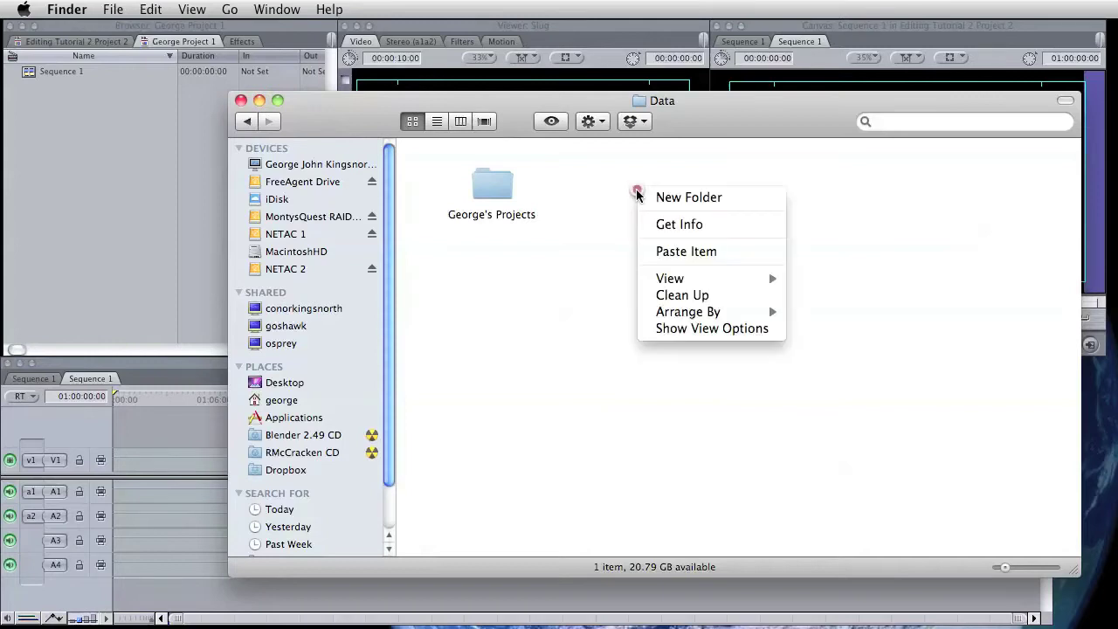
{"action": "left_click", "coordinate": [696, 199]}
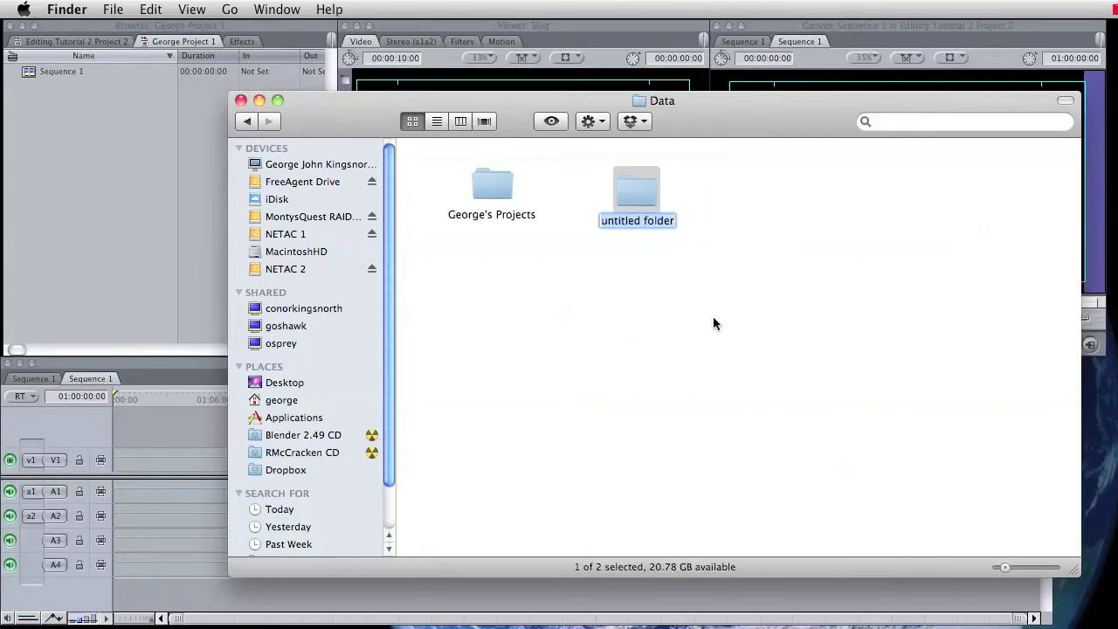
{"action": "type", "text": "John's Projects"}
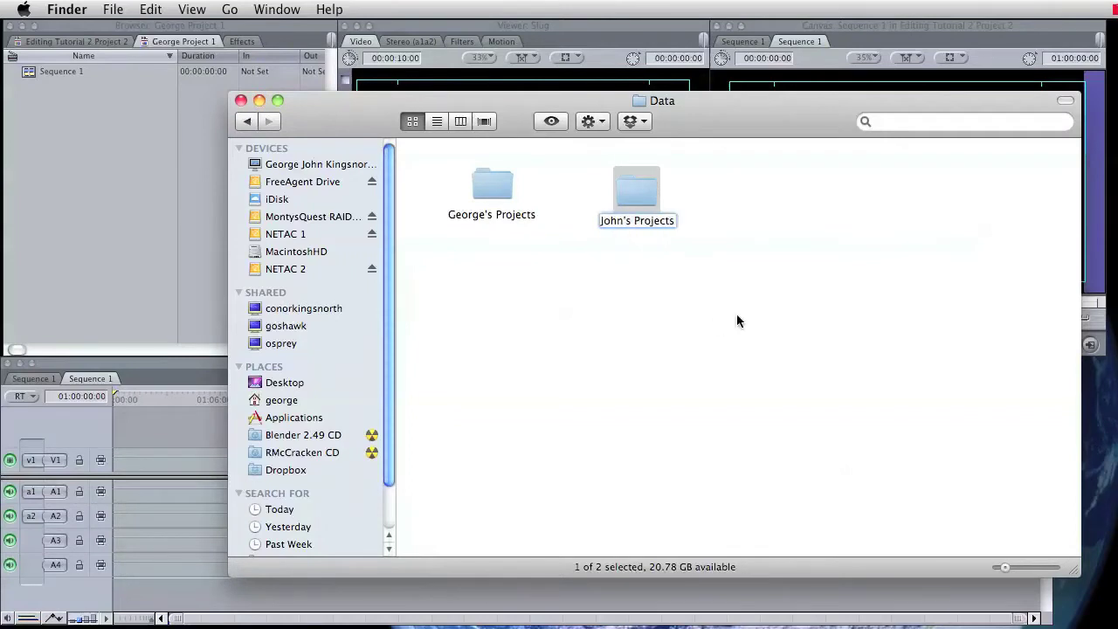
{"action": "key", "text": "Return"}
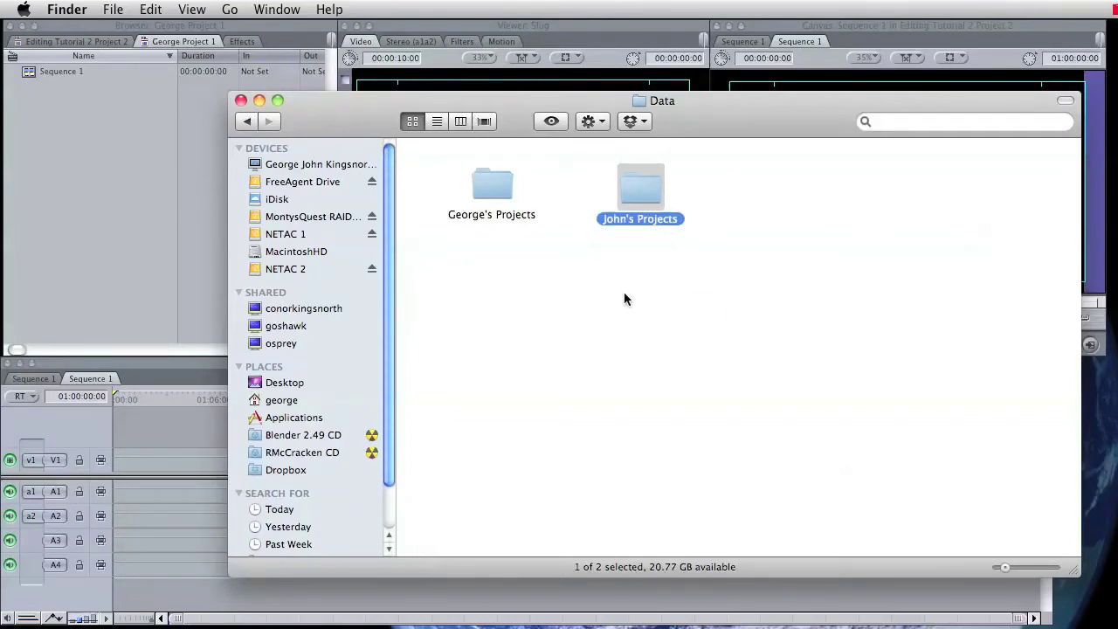
{"action": "left_click", "coordinate": [600, 298]}
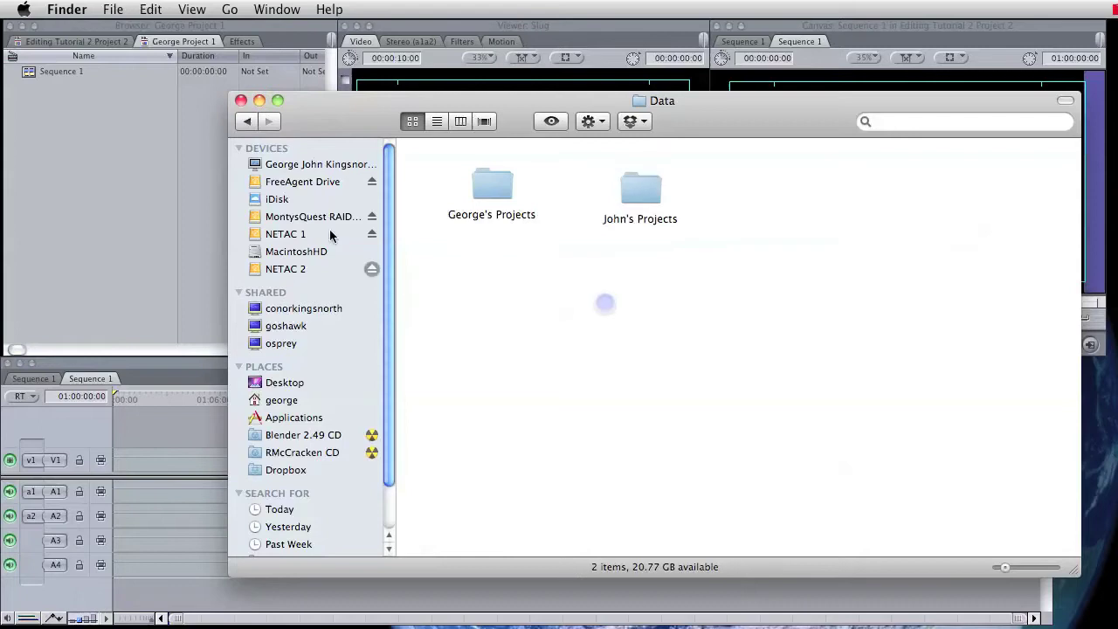
{"action": "left_click", "coordinate": [142, 151]}
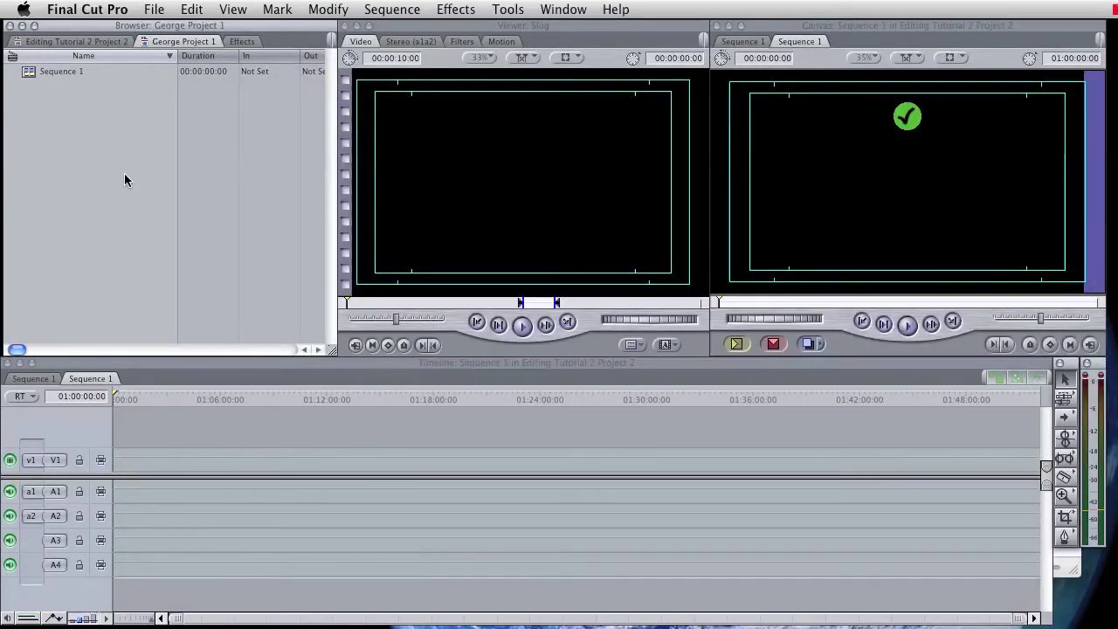
- Save the project as a copy into MacintoshHD > Data > new projects folder, without 'copy' in the name
{"action": "left_click", "coordinate": [155, 11]}
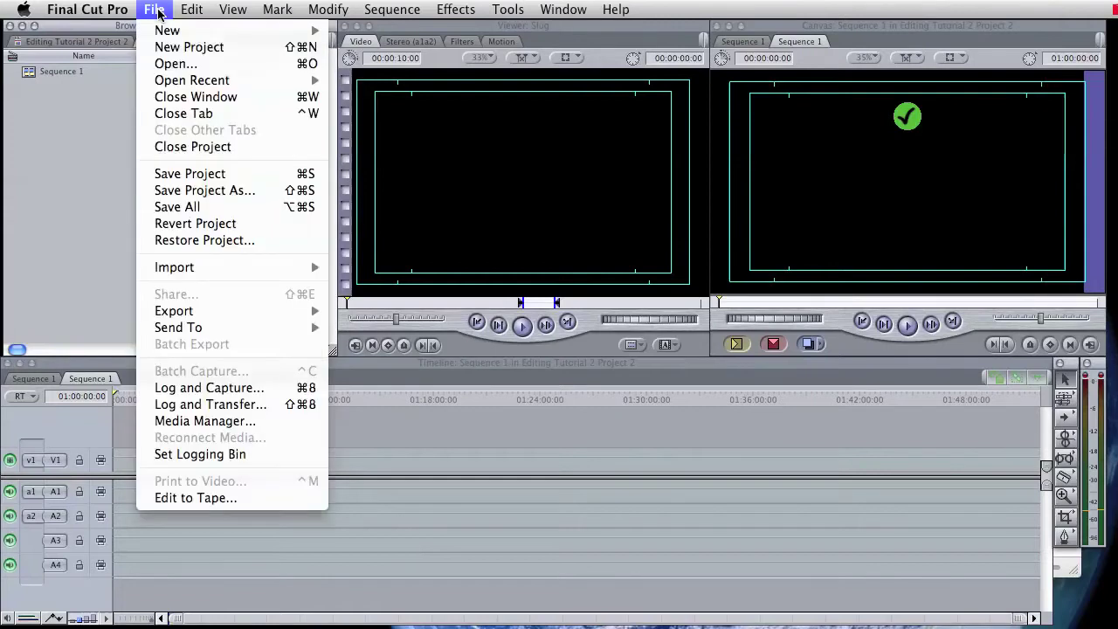
{"action": "left_click", "coordinate": [174, 191]}
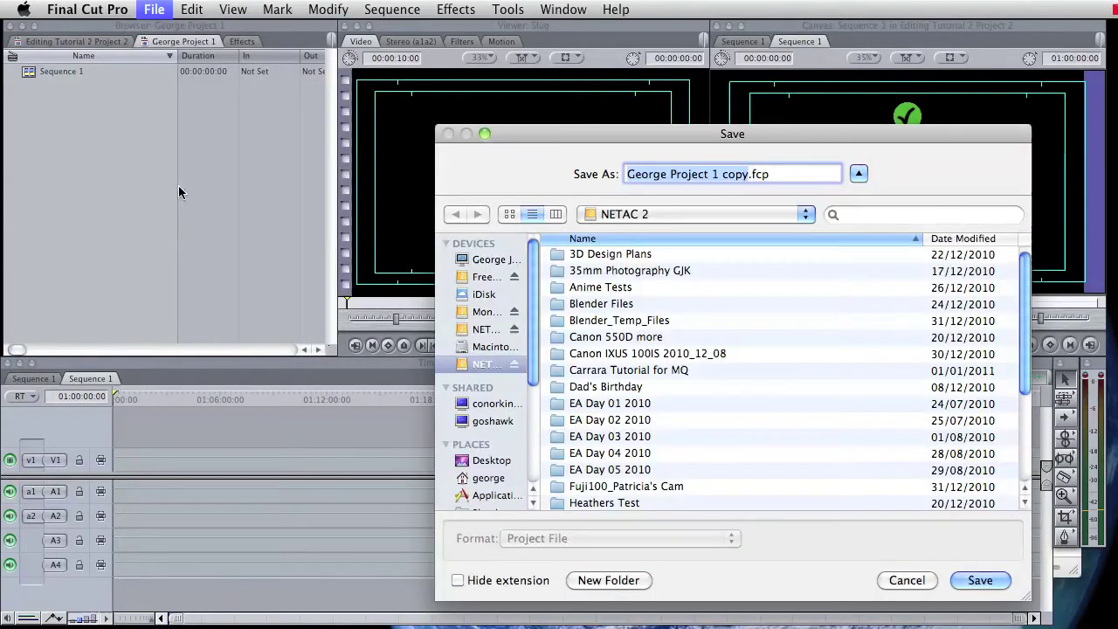
{"action": "left_click", "coordinate": [489, 348]}
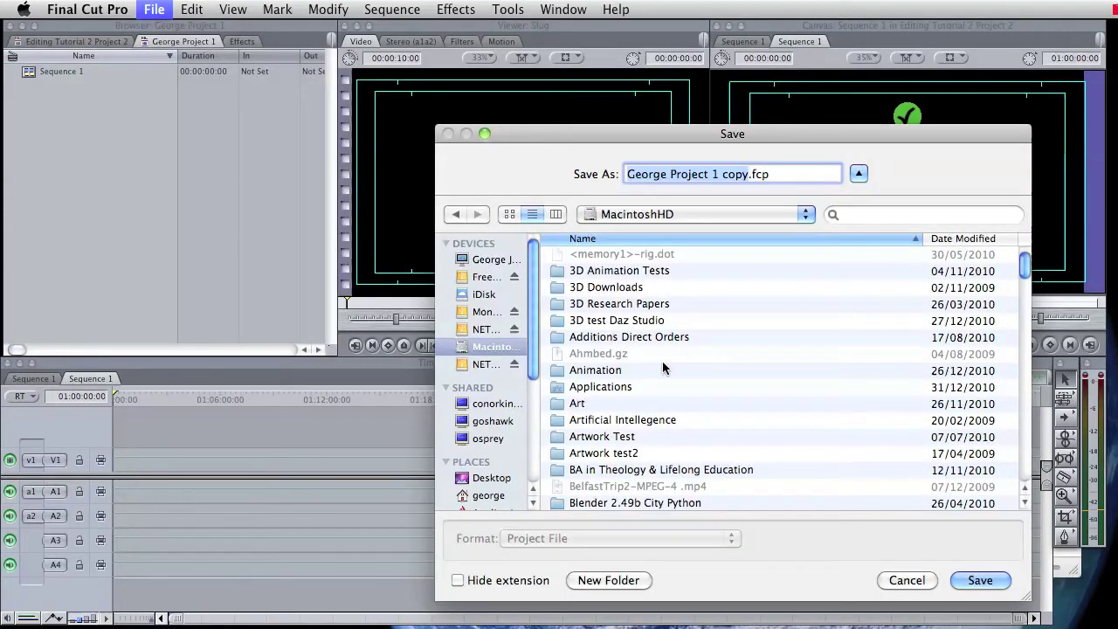
{"action": "scroll", "coordinate": [659, 363], "scroll_direction": "down", "scroll_amount": 10}
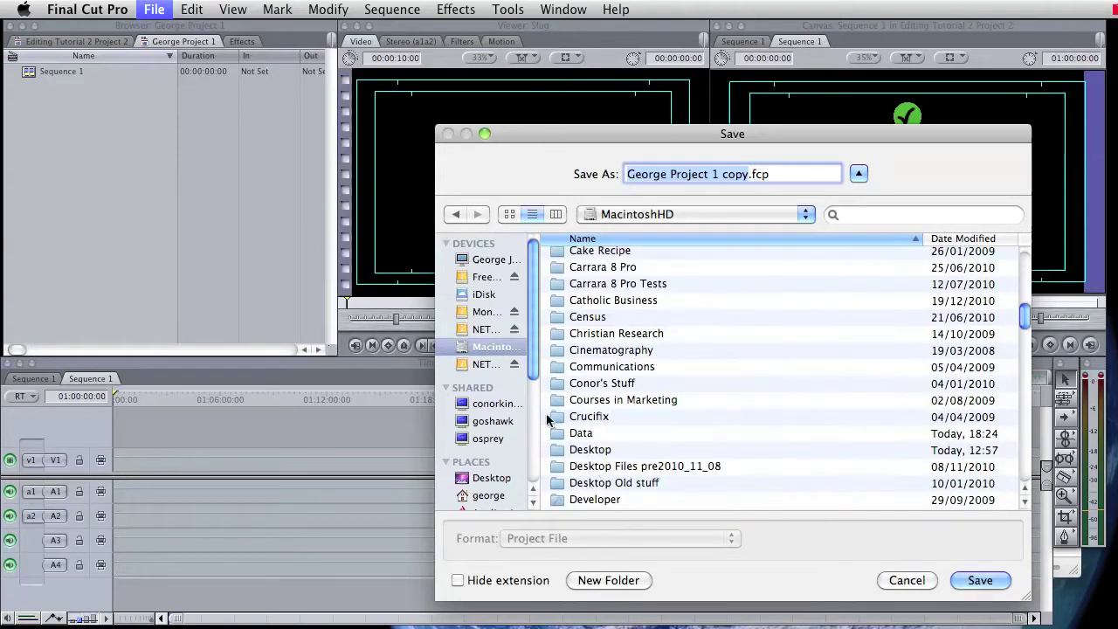
{"action": "double_click", "coordinate": [559, 433]}
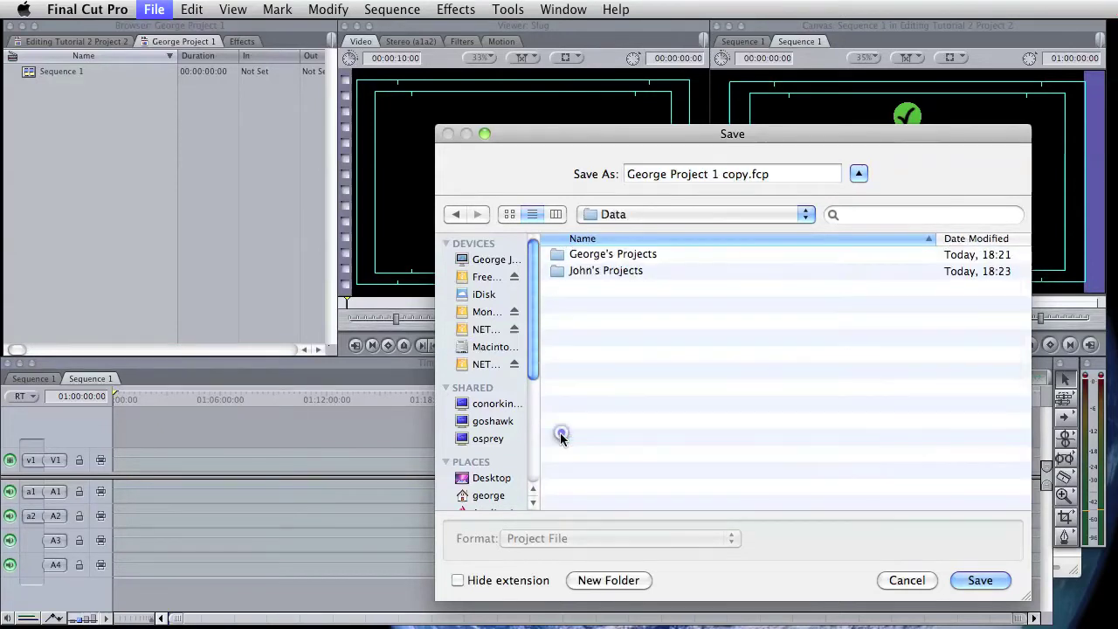
{"action": "double_click", "coordinate": [560, 270]}
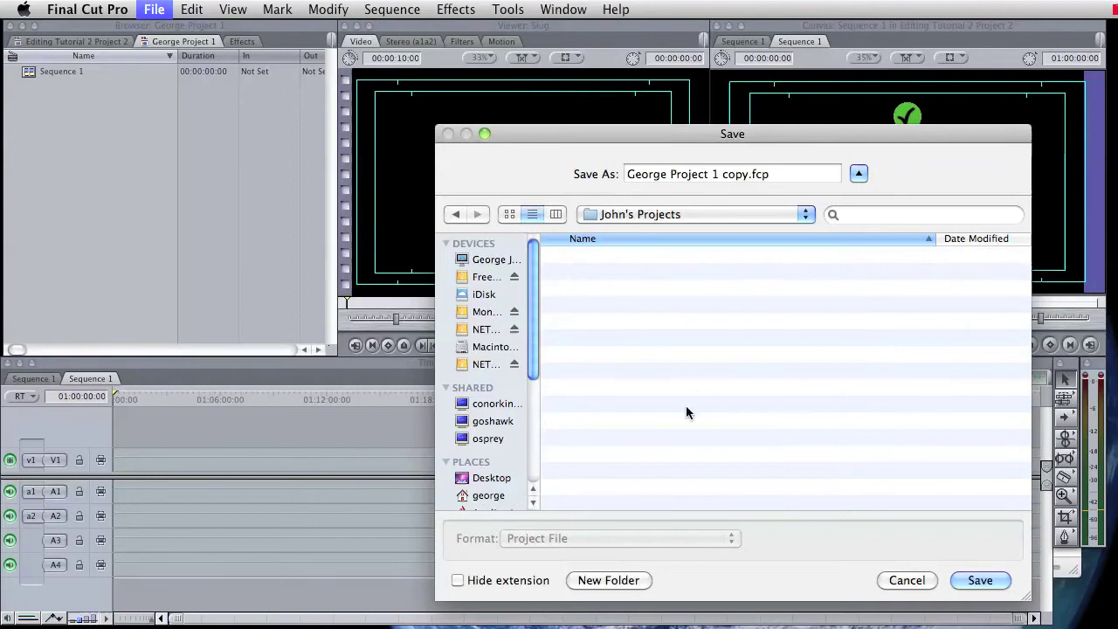
{"action": "left_click", "coordinate": [726, 173]}
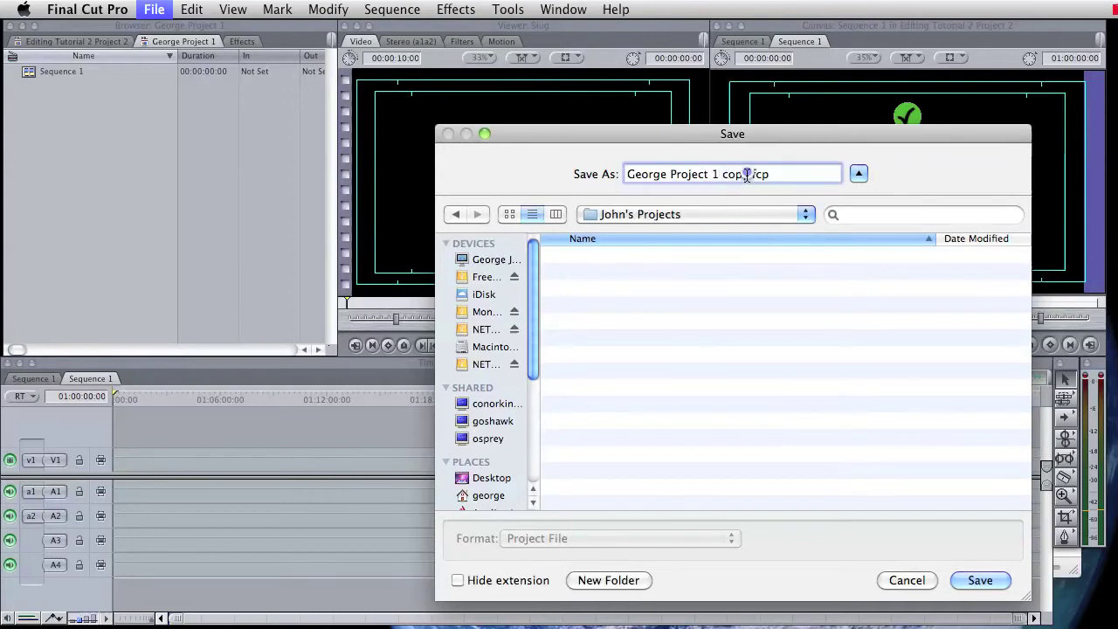
{"action": "left_click_drag", "start_coordinate": [747, 174], "coordinate": [718, 175]}
{"action": "key", "text": "BackSpace"}
{"action": "left_click_drag", "start_coordinate": [669, 175], "coordinate": [714, 174]}
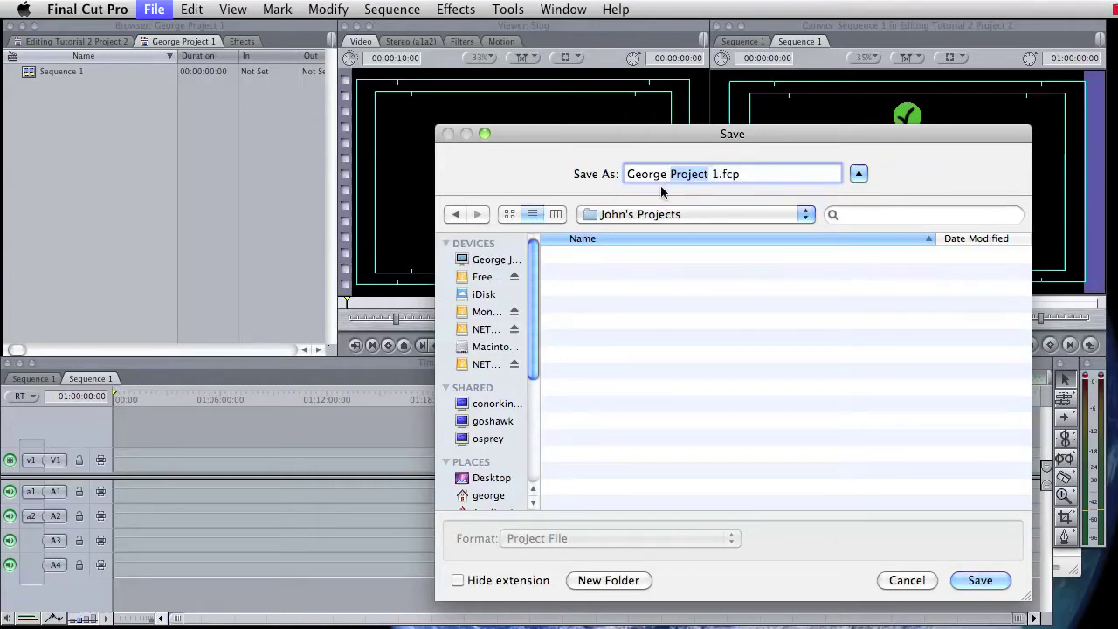
{"action": "left_click", "coordinate": [712, 174]}
{"action": "left_click", "coordinate": [982, 580]}
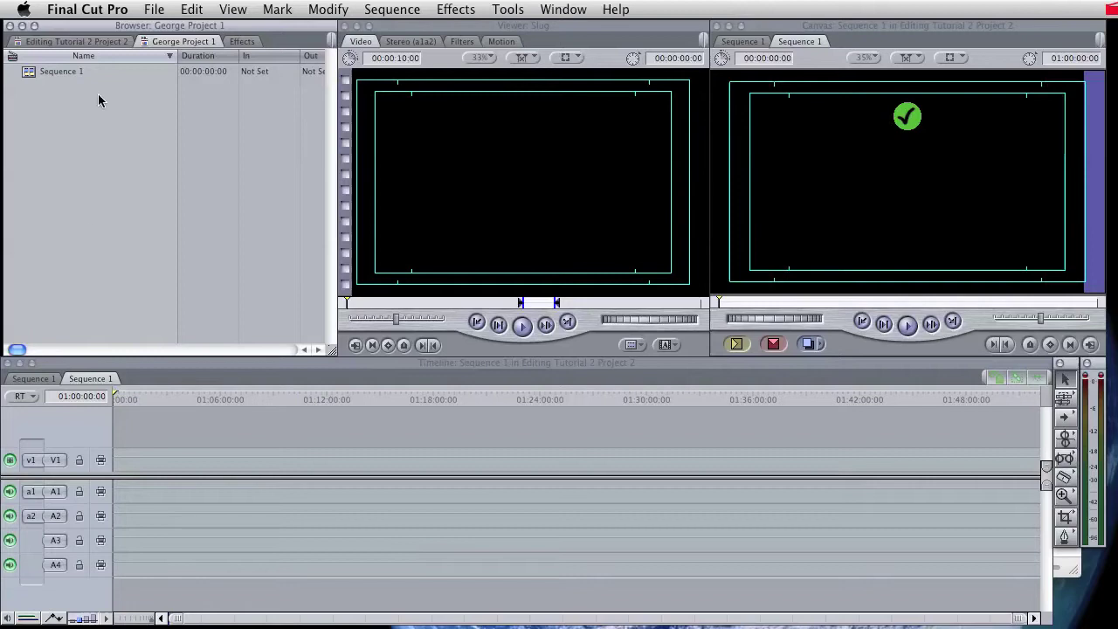
- Add a new bin to the project and name it Tape 004
{"action": "left_click", "coordinate": [154, 9]}
{"action": "mouse_move", "coordinate": [159, 35]}
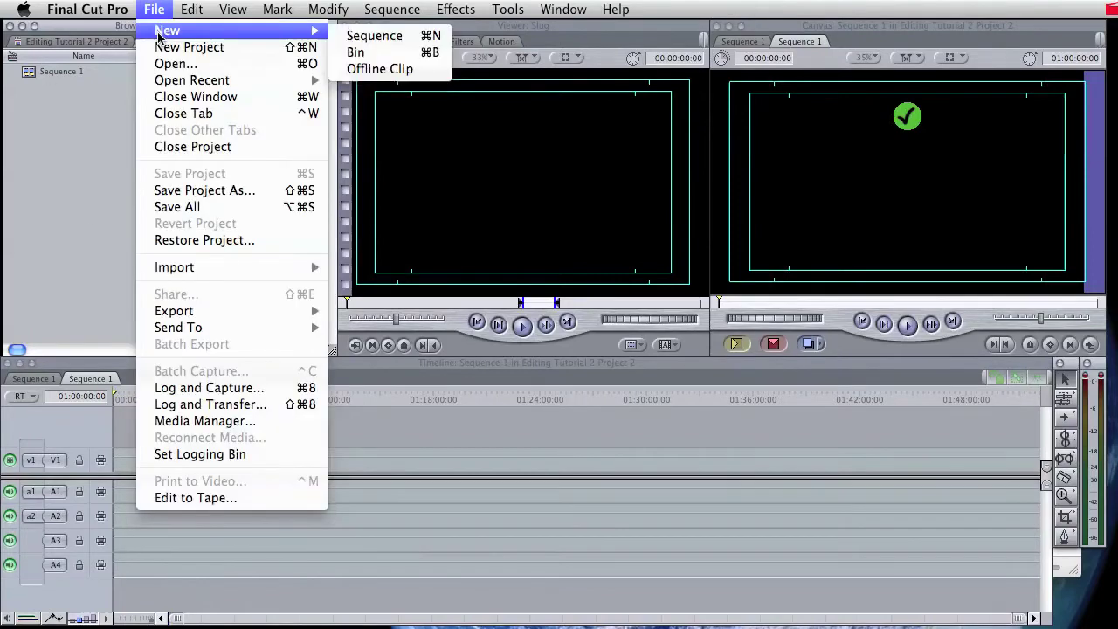
{"action": "left_click", "coordinate": [358, 52]}
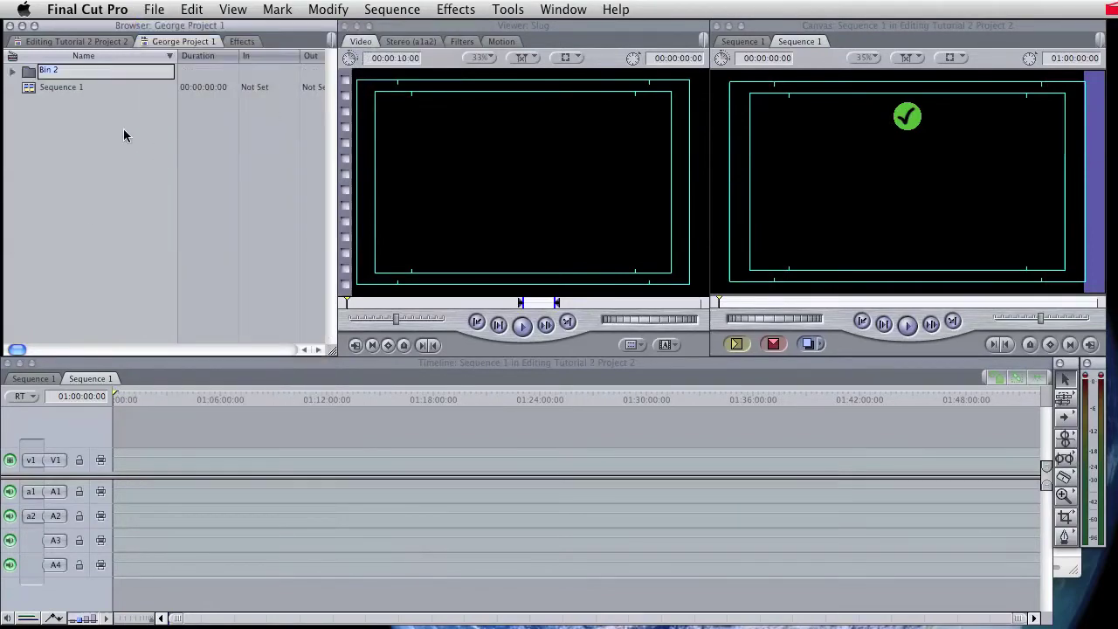
{"action": "type", "text": "Taol"}
{"action": "key", "text": "BackSpace"}
{"action": "key", "text": "BackSpace"}
{"action": "type", "text": "pe 004"}
{"action": "left_click", "coordinate": [103, 138]}
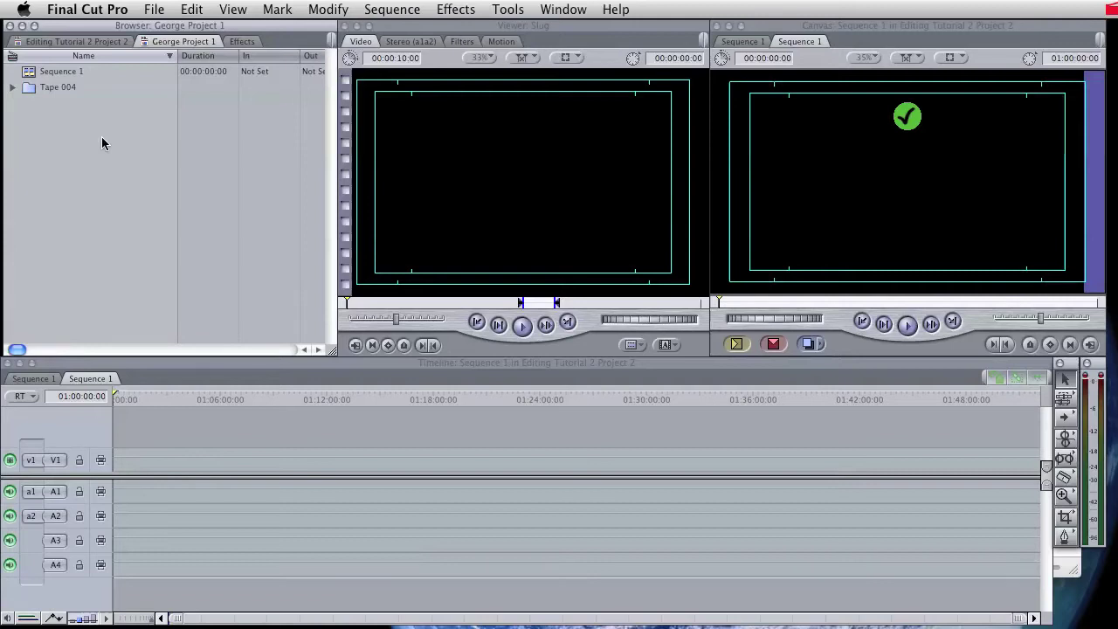
- Set the Tape 004 bin as the logging bin
{"action": "left_click", "coordinate": [31, 90]}
{"action": "left_click", "coordinate": [156, 9]}
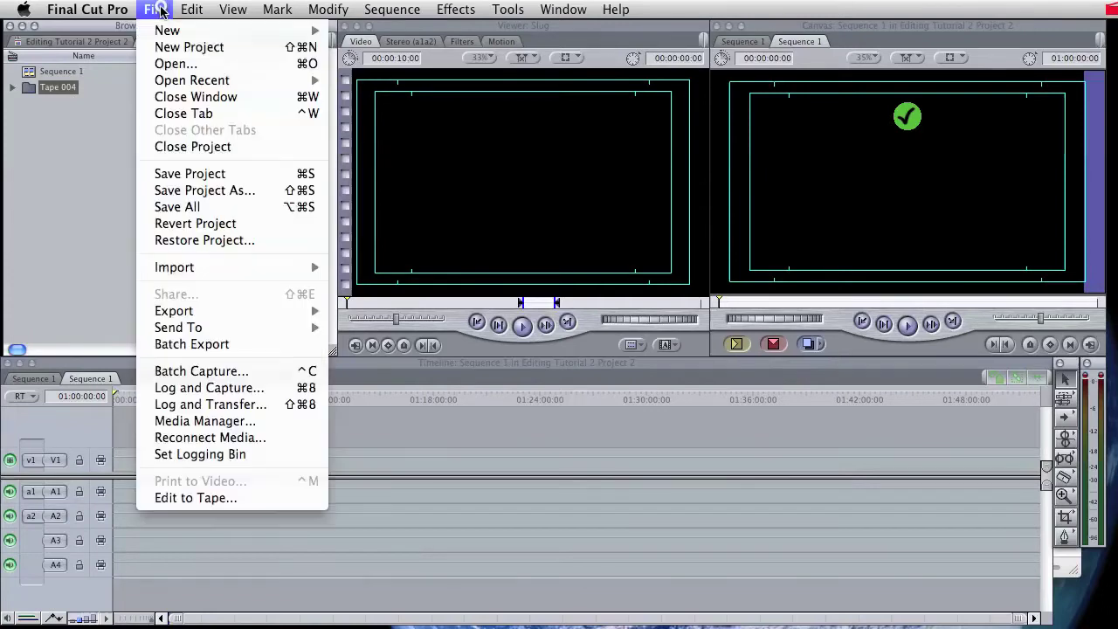
{"action": "left_click", "coordinate": [165, 455]}
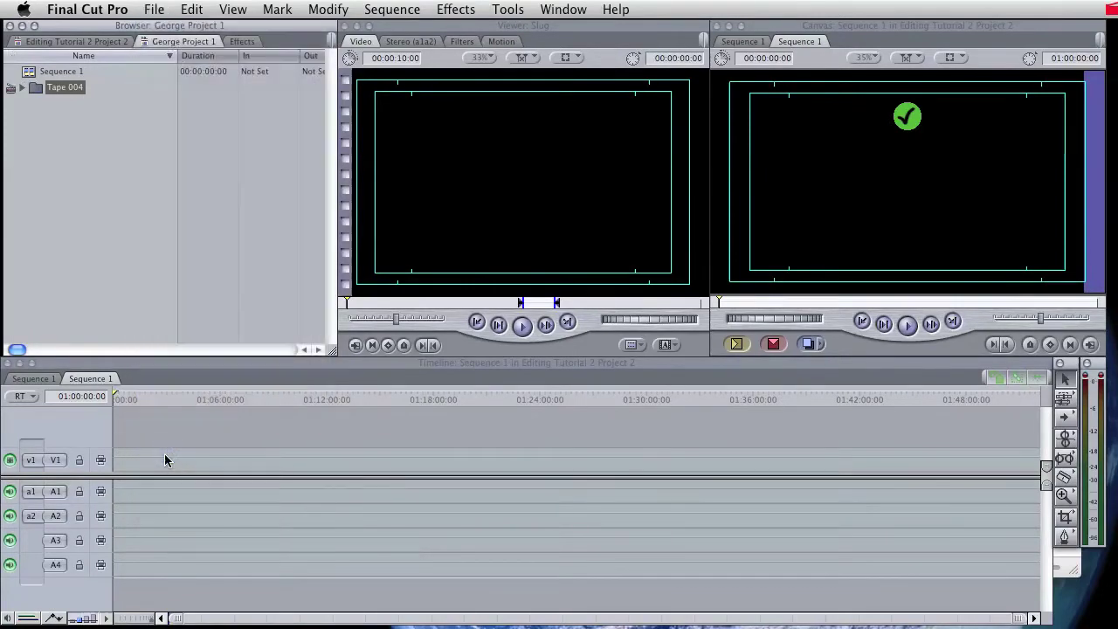
{"action": "left_click", "coordinate": [58, 88]}
{"action": "left_click", "coordinate": [154, 9]}
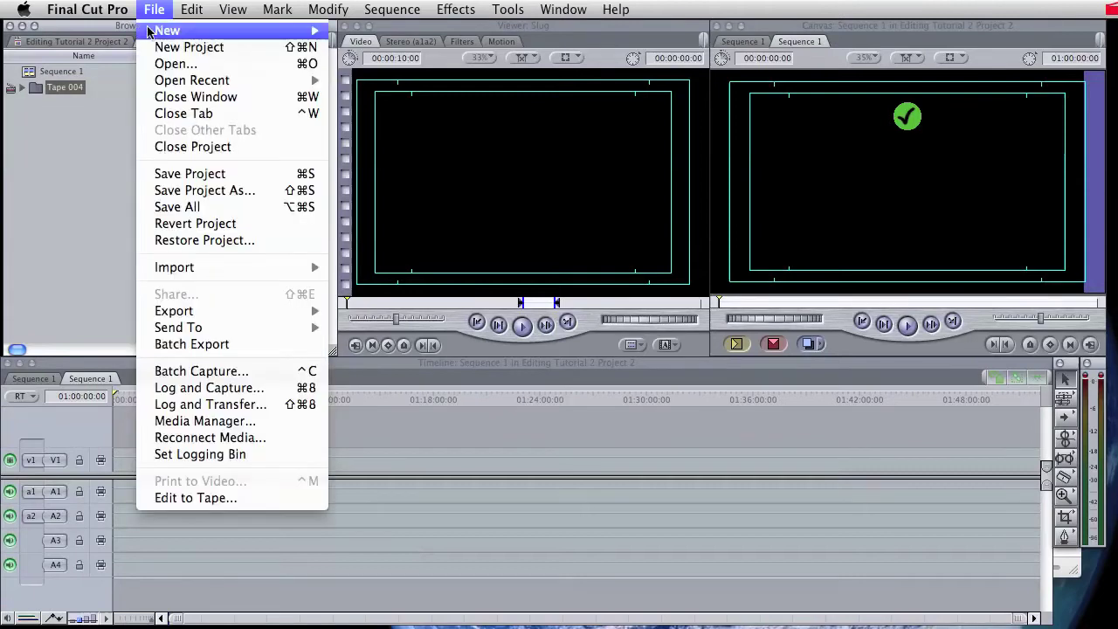
- In Log and Capture, set Device Control to FireWire PAL and Capture/Input to DV PAL 48 kHz
{"action": "left_click", "coordinate": [203, 394]}
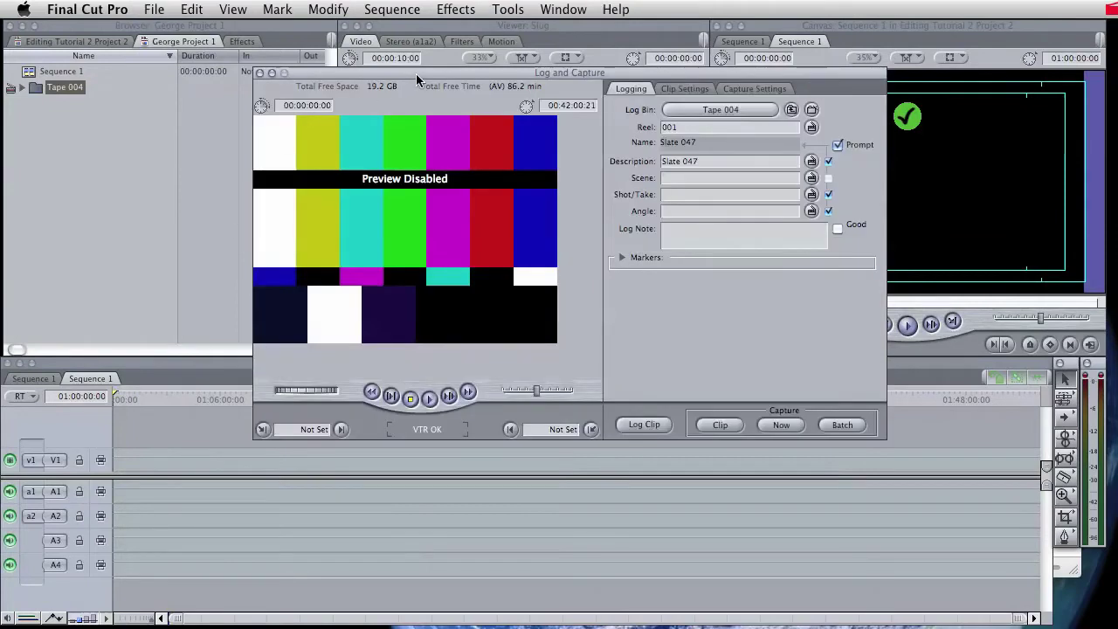
{"action": "mouse_move", "coordinate": [416, 73]}
{"action": "left_mouse_down"}
{"action": "mouse_move", "coordinate": [399, 74]}
{"action": "mouse_move", "coordinate": [408, 83]}
{"action": "left_mouse_up"}
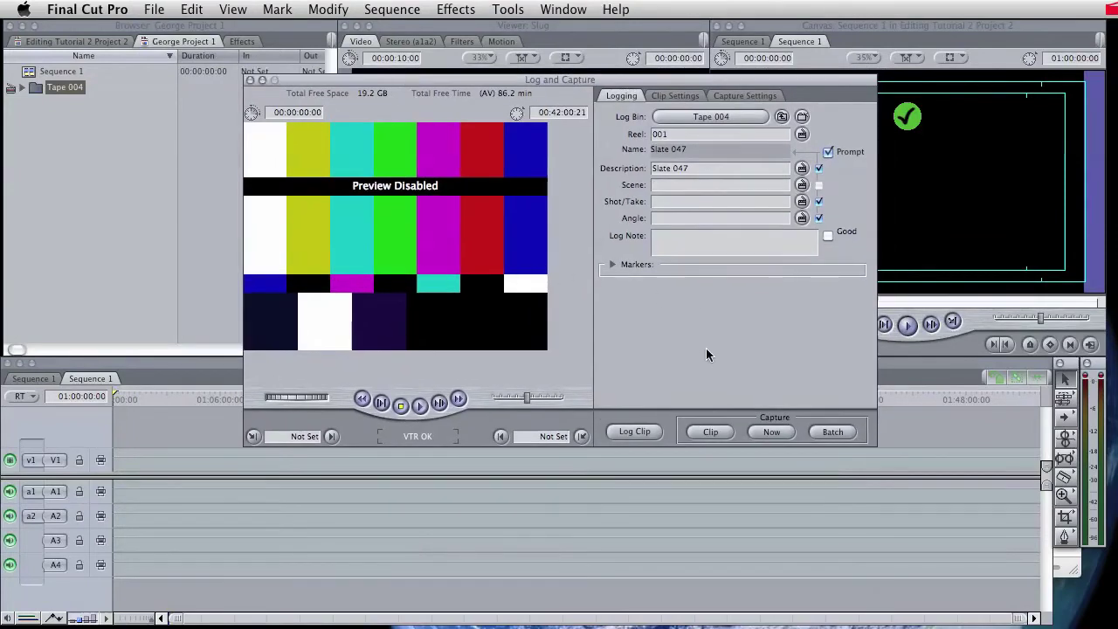
{"action": "left_click", "coordinate": [760, 97]}
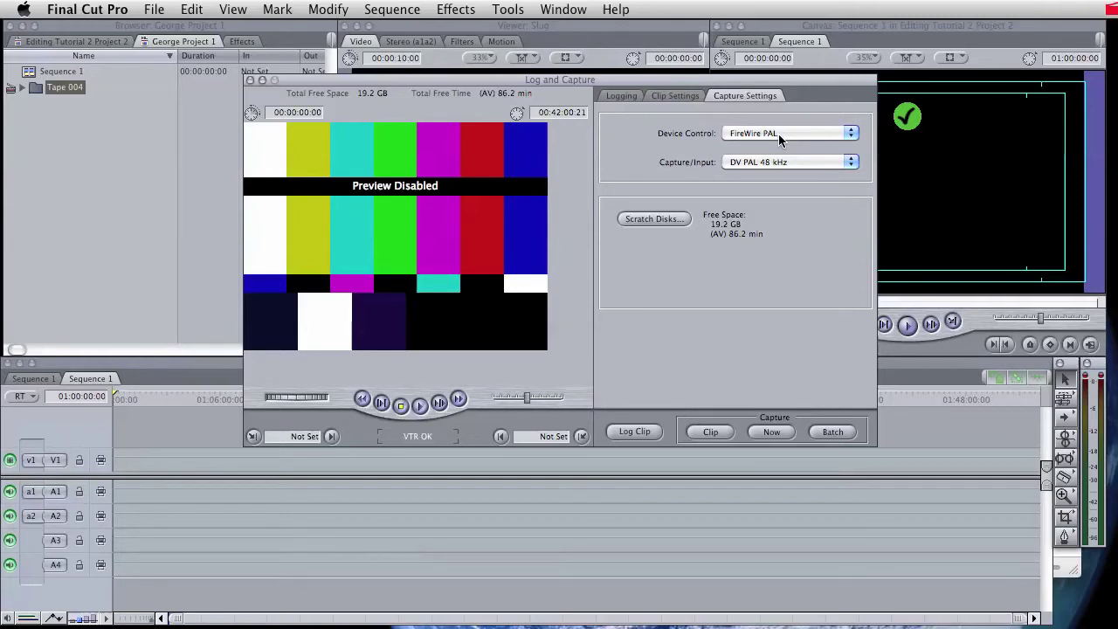
{"action": "left_click", "coordinate": [781, 134]}
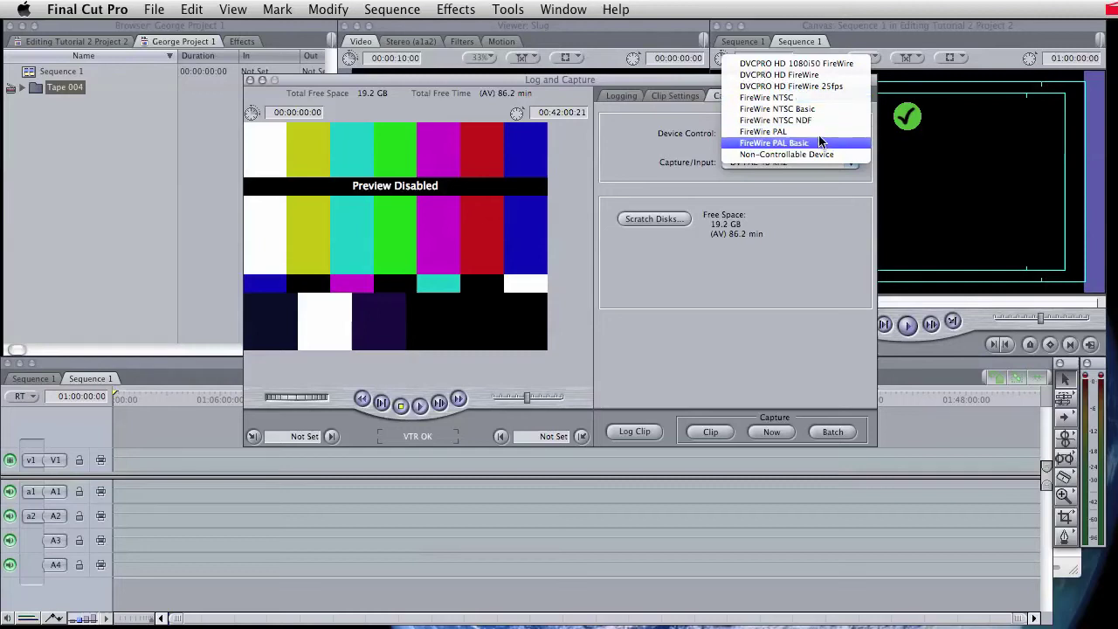
{"action": "left_click", "coordinate": [819, 131]}
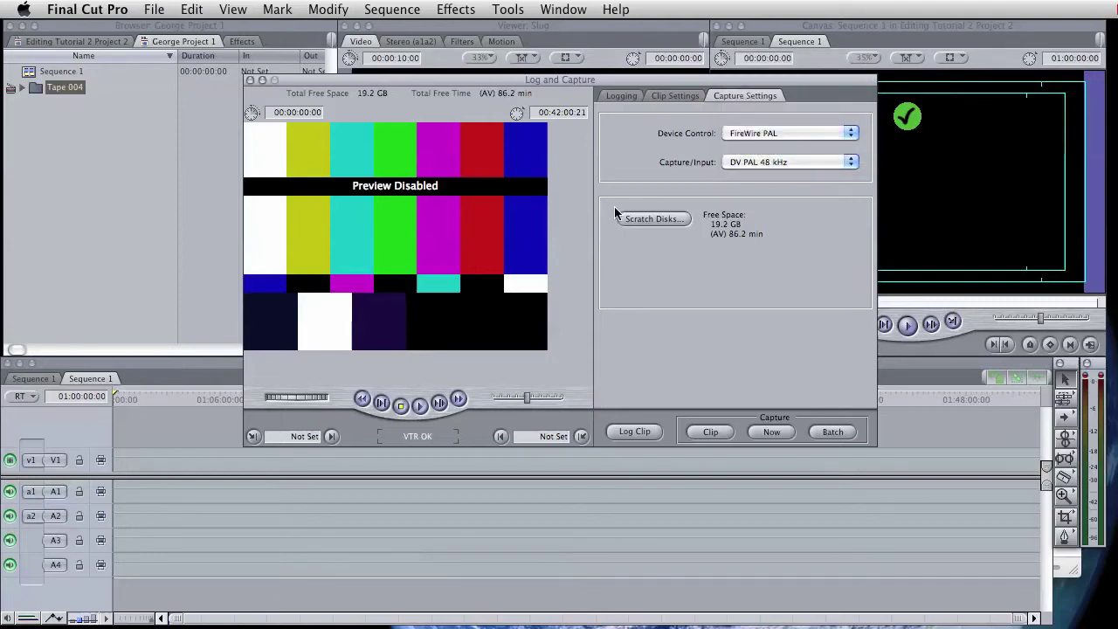
{"action": "left_click", "coordinate": [771, 164]}
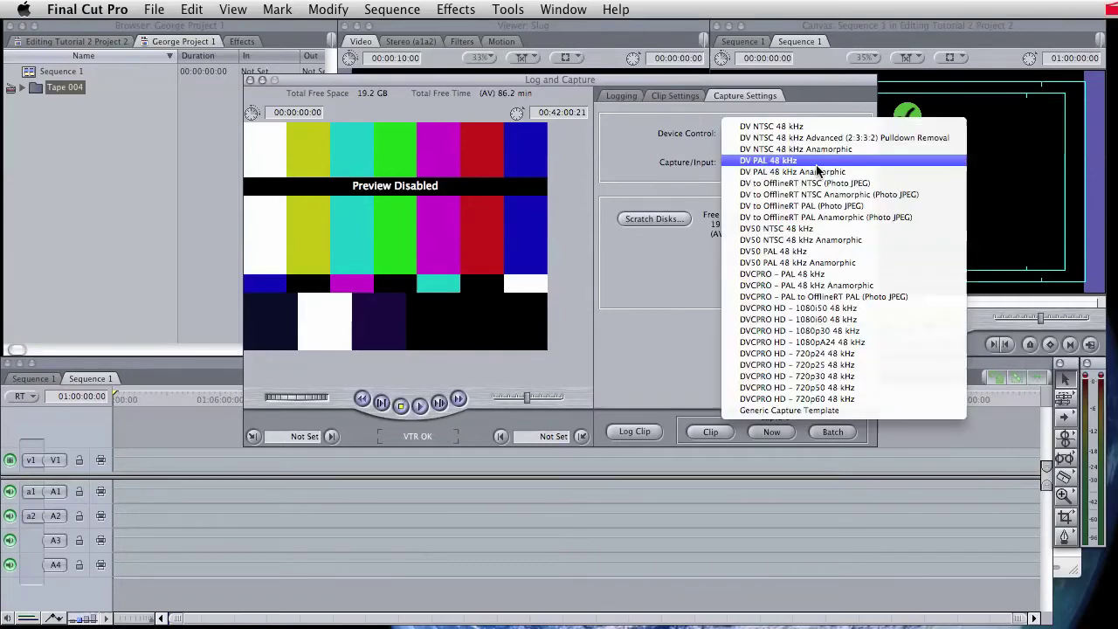
{"action": "left_click", "coordinate": [818, 164]}
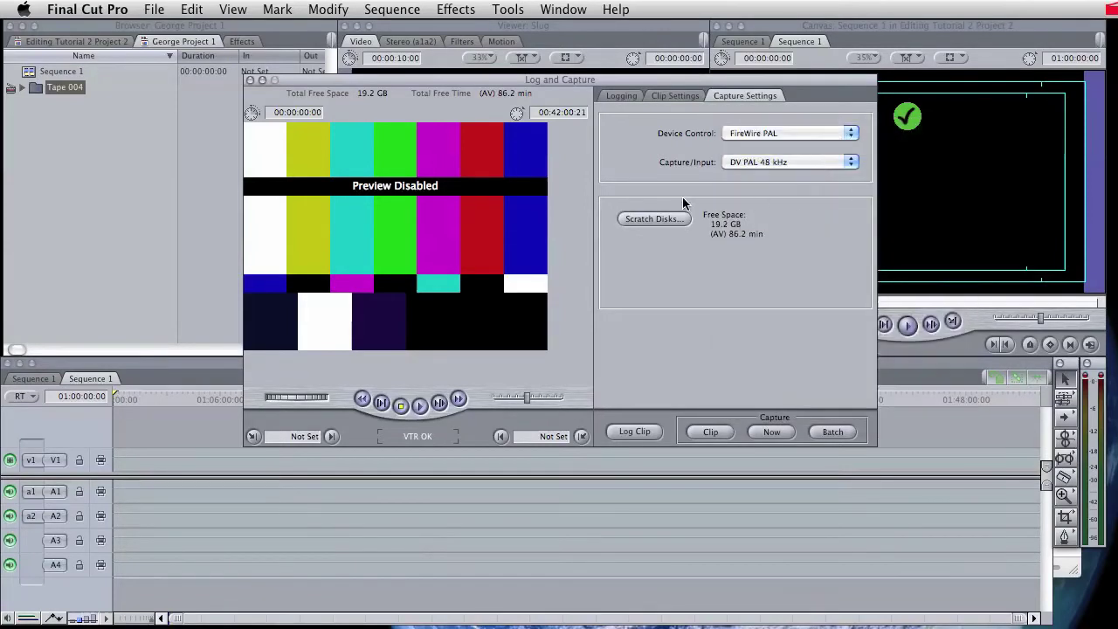
- Replace the missing scratch disk with the projects folder inside Data, showing 19.2 GB free
{"action": "left_click", "coordinate": [651, 218]}
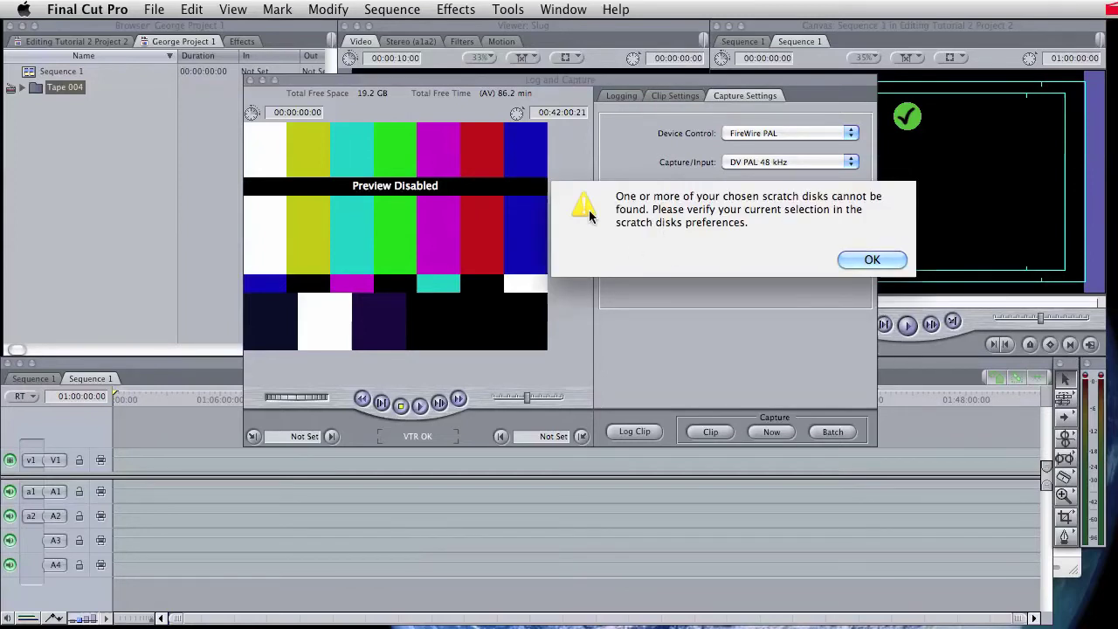
{"action": "left_click", "coordinate": [872, 260]}
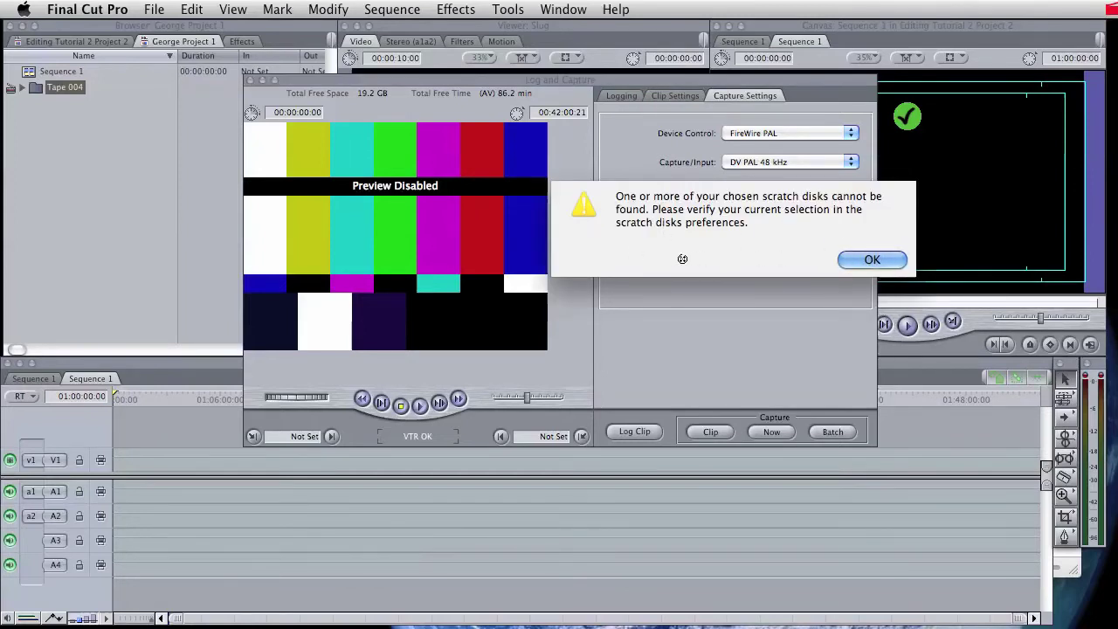
{"action": "left_click_drag", "start_coordinate": [537, 117], "coordinate": [553, 123]}
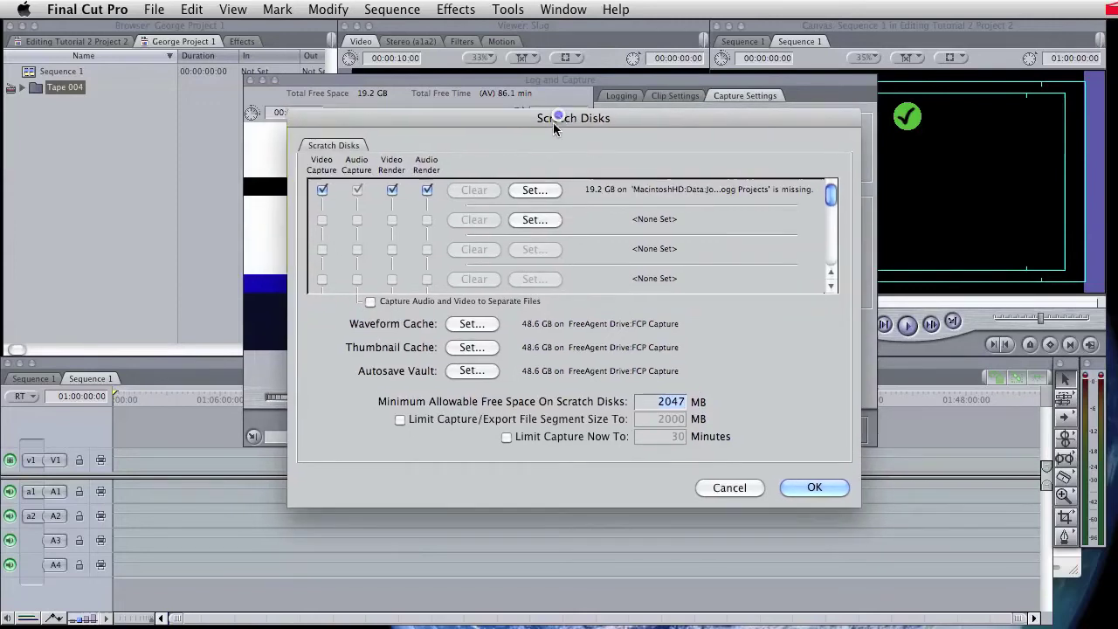
{"action": "left_click", "coordinate": [534, 190]}
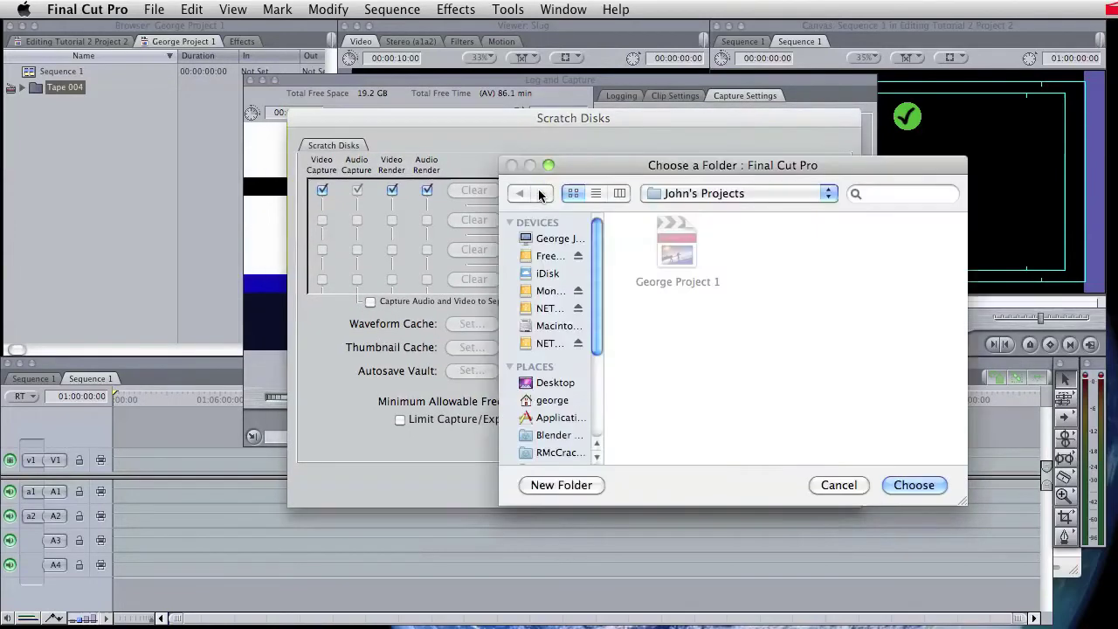
{"action": "left_click_drag", "start_coordinate": [664, 164], "coordinate": [596, 134]}
{"action": "left_click", "coordinate": [629, 163]}
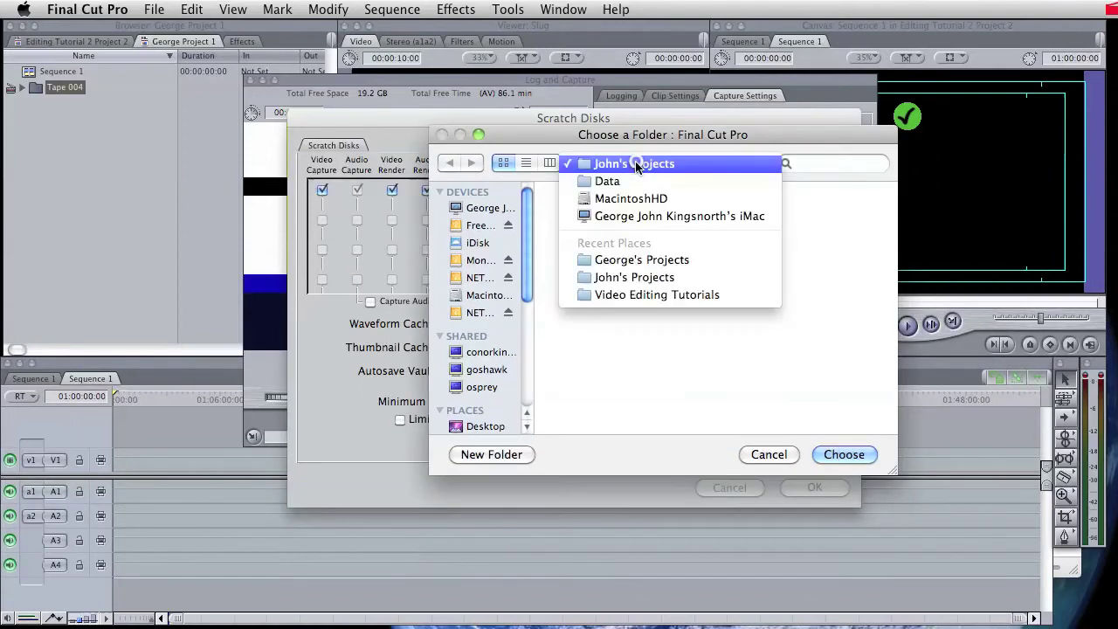
{"action": "left_click", "coordinate": [687, 165]}
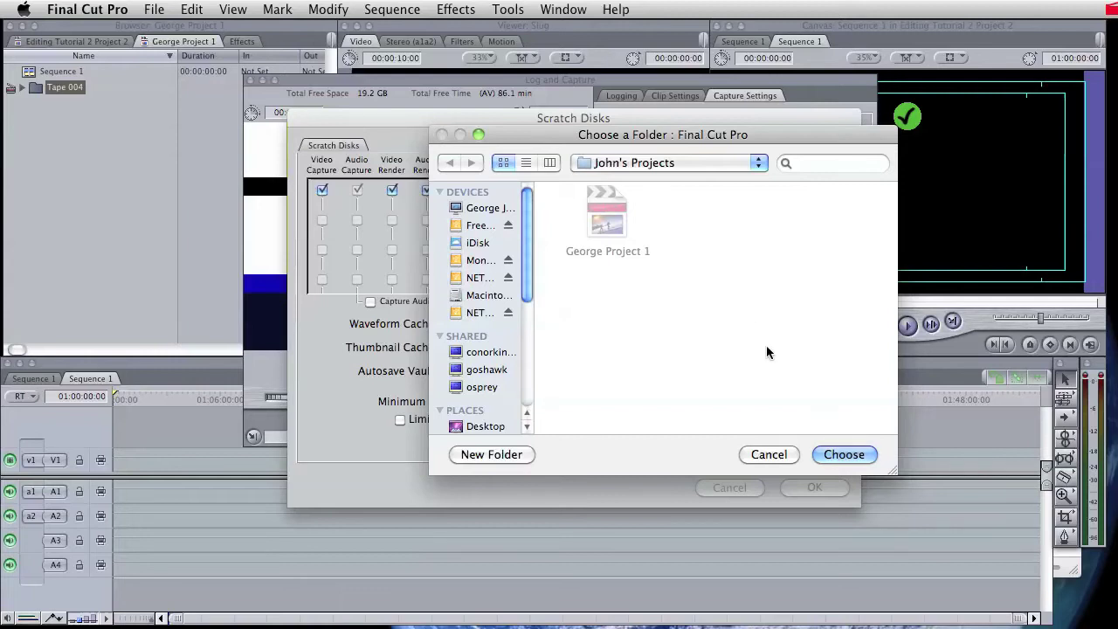
{"action": "left_click", "coordinate": [614, 164]}
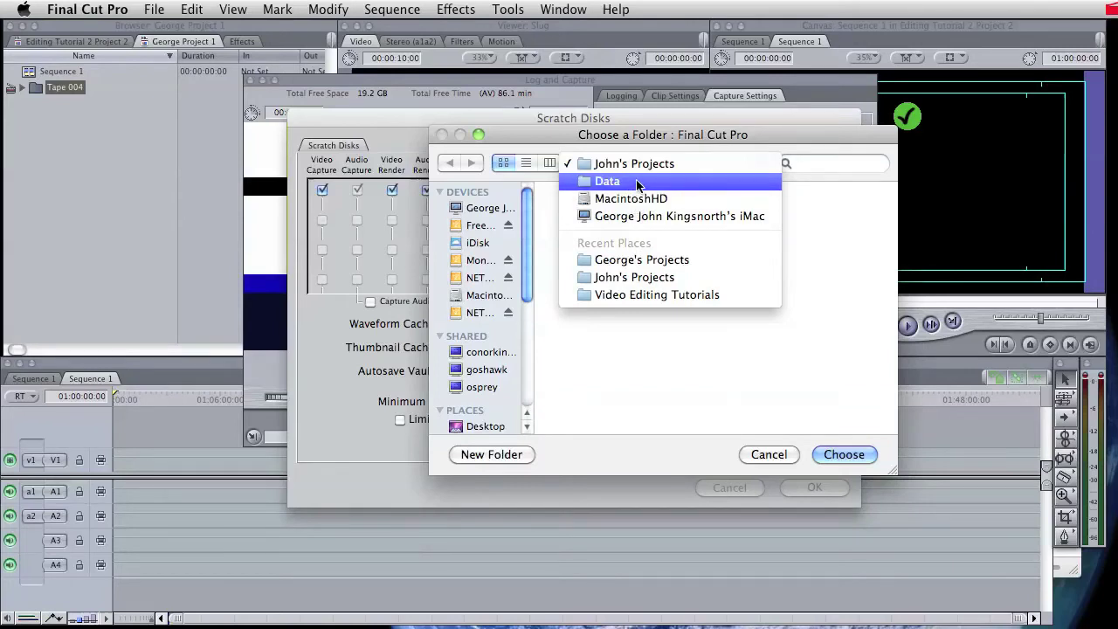
{"action": "left_click", "coordinate": [693, 168]}
{"action": "left_click", "coordinate": [839, 455]}
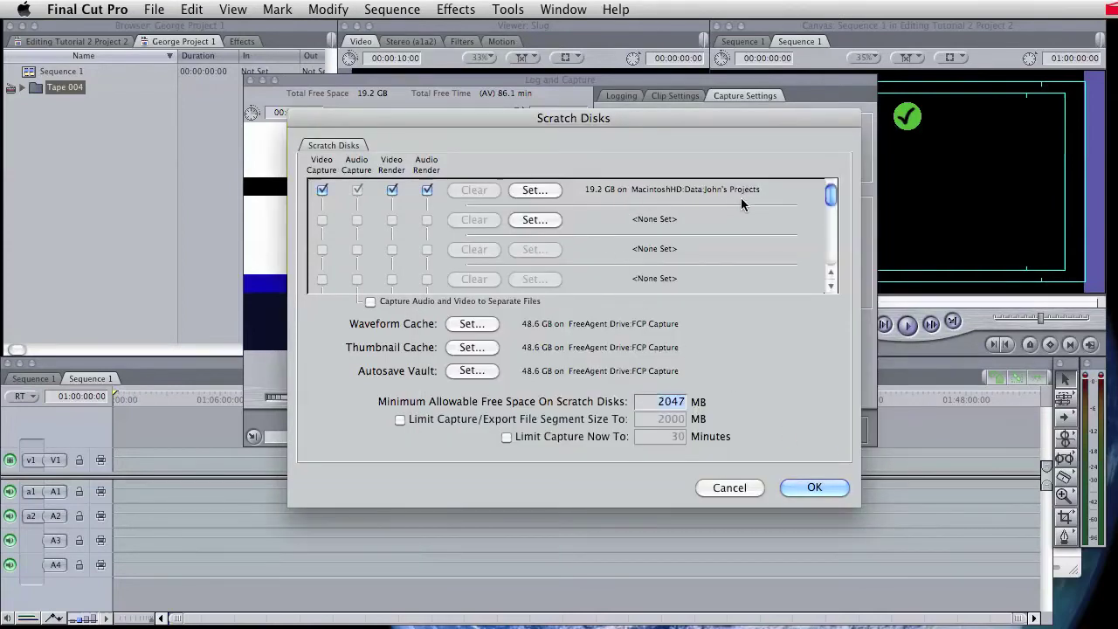
- Confirm the scratch disk settings, return to the Logging fields and dismiss the new tape notice
{"action": "left_click", "coordinate": [814, 486]}
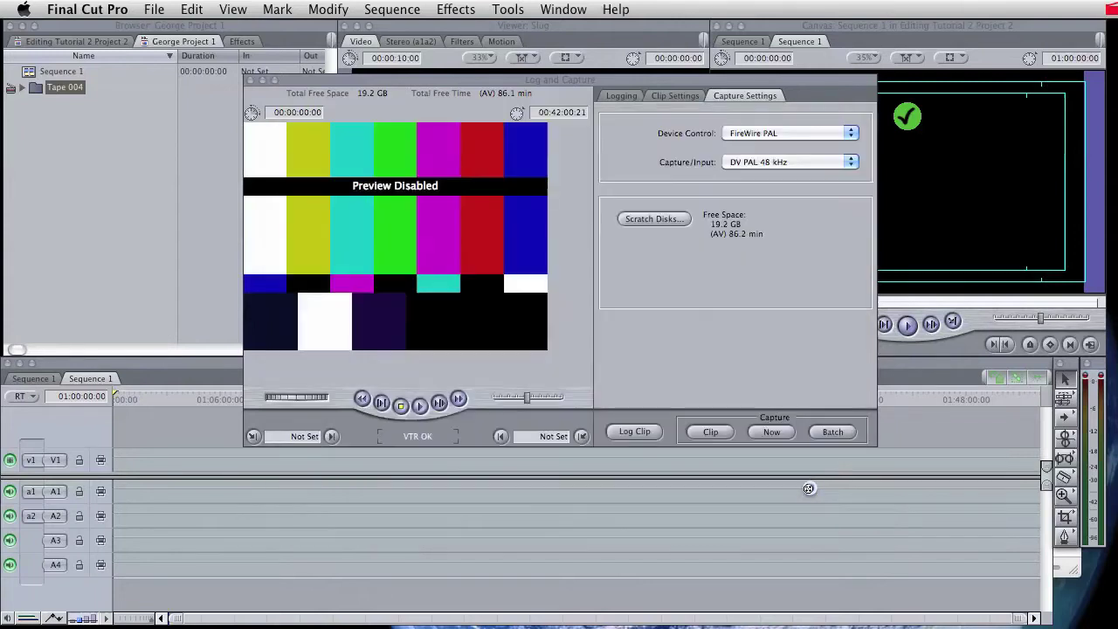
{"action": "left_click", "coordinate": [621, 97]}
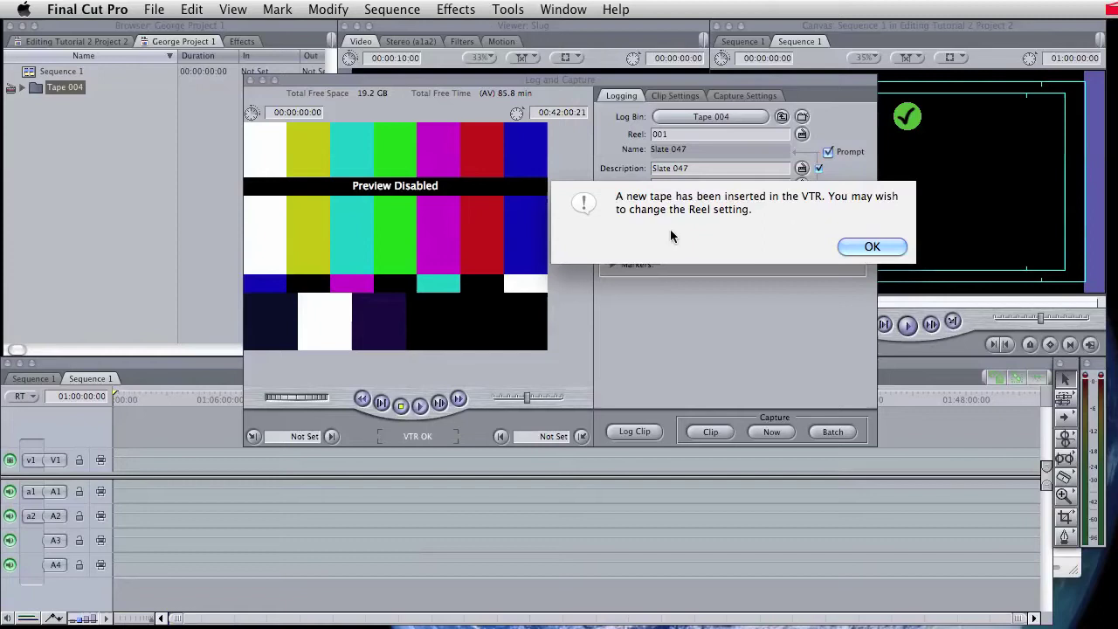
{"action": "left_click", "coordinate": [875, 246]}
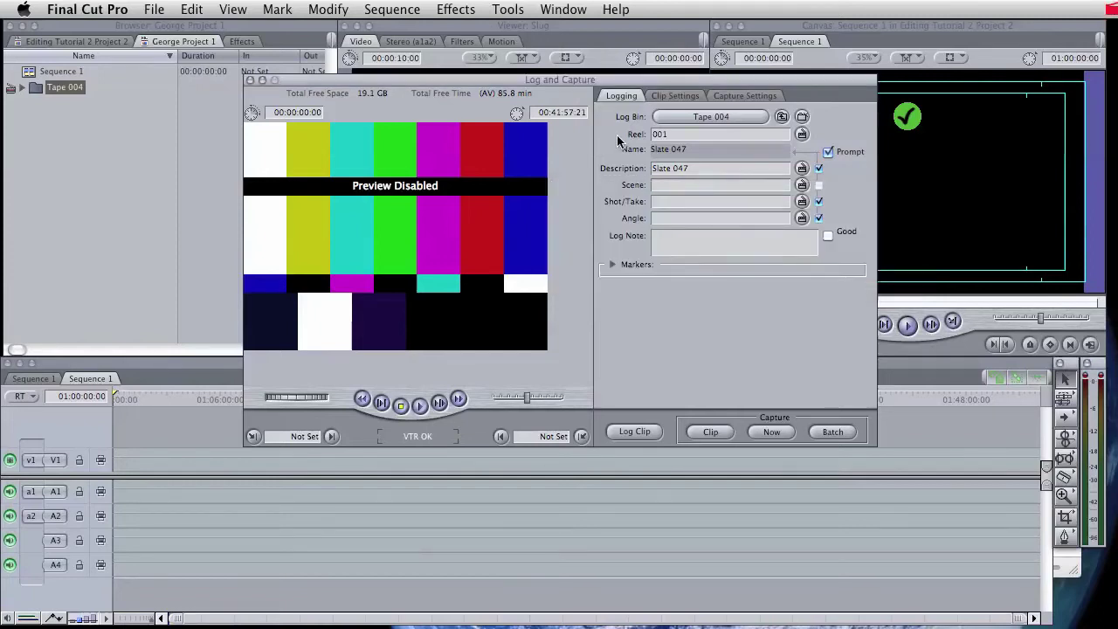
{"action": "left_click", "coordinate": [683, 135]}
- Change the clip description from Slate 047 to Slate 044 for reel 004
{"action": "left_click_drag", "start_coordinate": [708, 162], "coordinate": [684, 166]}
{"action": "left_click", "coordinate": [689, 166]}
{"action": "key", "text": "BackSpace"}
{"action": "type", "text": "4"}
{"action": "left_click", "coordinate": [718, 188]}
{"action": "left_click_drag", "start_coordinate": [453, 83], "coordinate": [472, 85]}
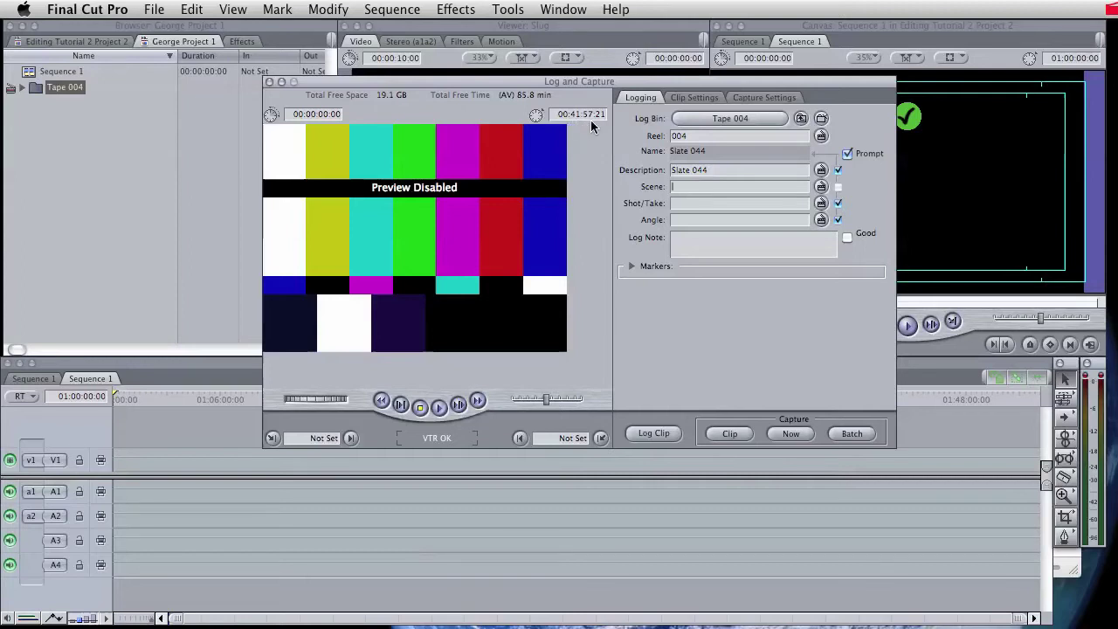
{"action": "left_click", "coordinate": [547, 399]}
- Shuttle the tape back to the office scene and mark In at 00:35:09:11
{"action": "left_click_drag", "start_coordinate": [493, 424], "coordinate": [567, 407]}
{"action": "left_click", "coordinate": [545, 402]}
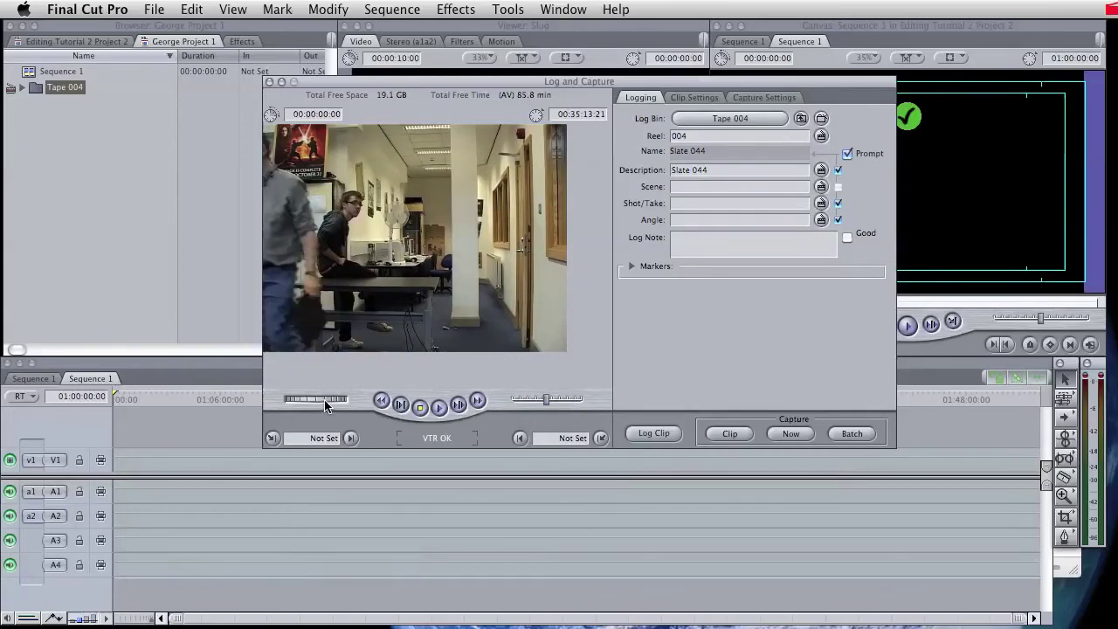
{"action": "left_click_drag", "start_coordinate": [322, 403], "coordinate": [323, 399]}
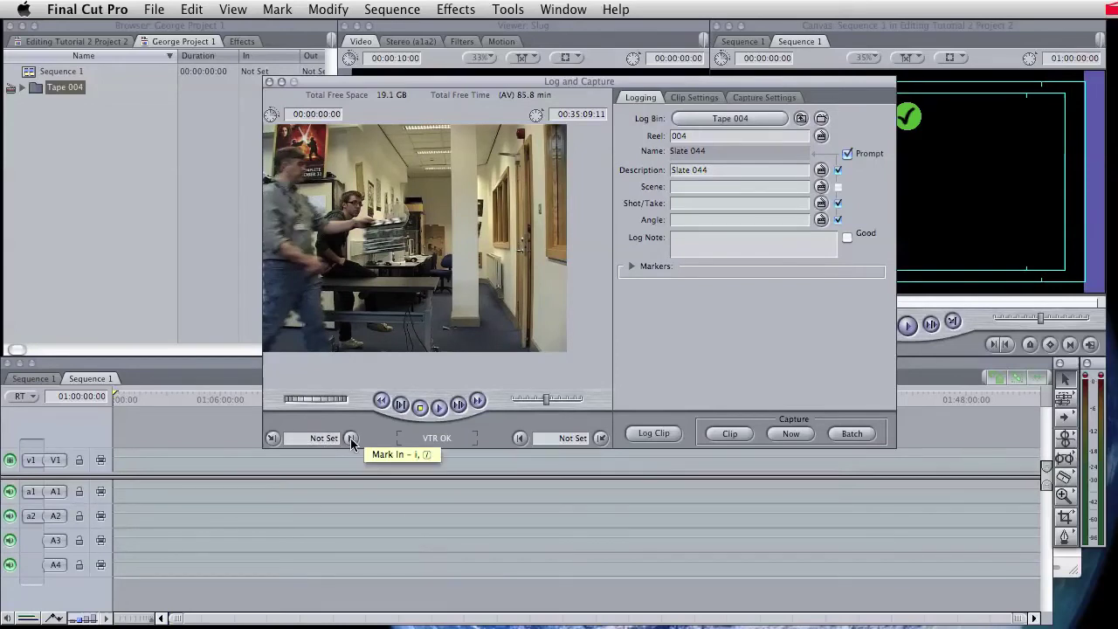
{"action": "left_click", "coordinate": [351, 439]}
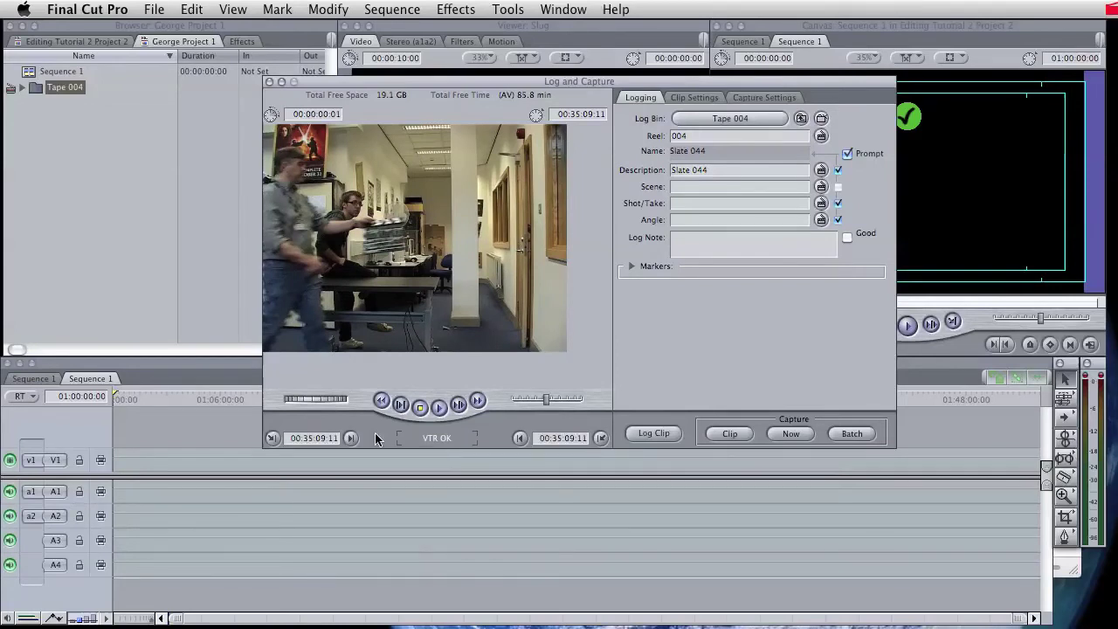
- Mark Out at 00:37:00:21 and log Slate 044 into Tape 004, lasting 00:01:51:11
{"action": "left_click_drag", "start_coordinate": [545, 404], "coordinate": [527, 418]}
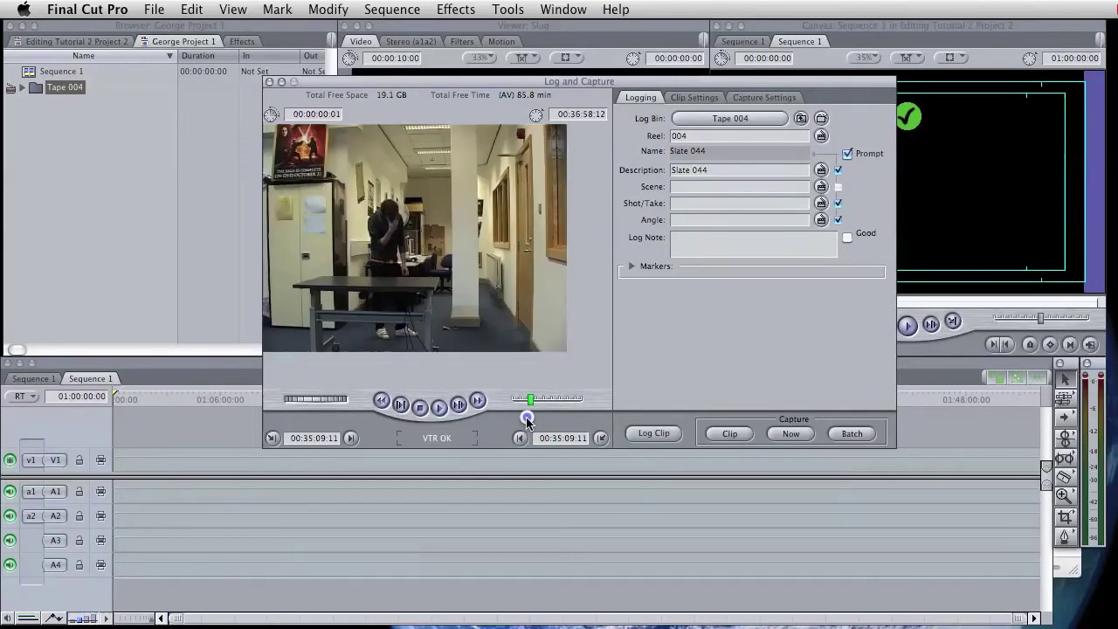
{"action": "left_click", "coordinate": [432, 412]}
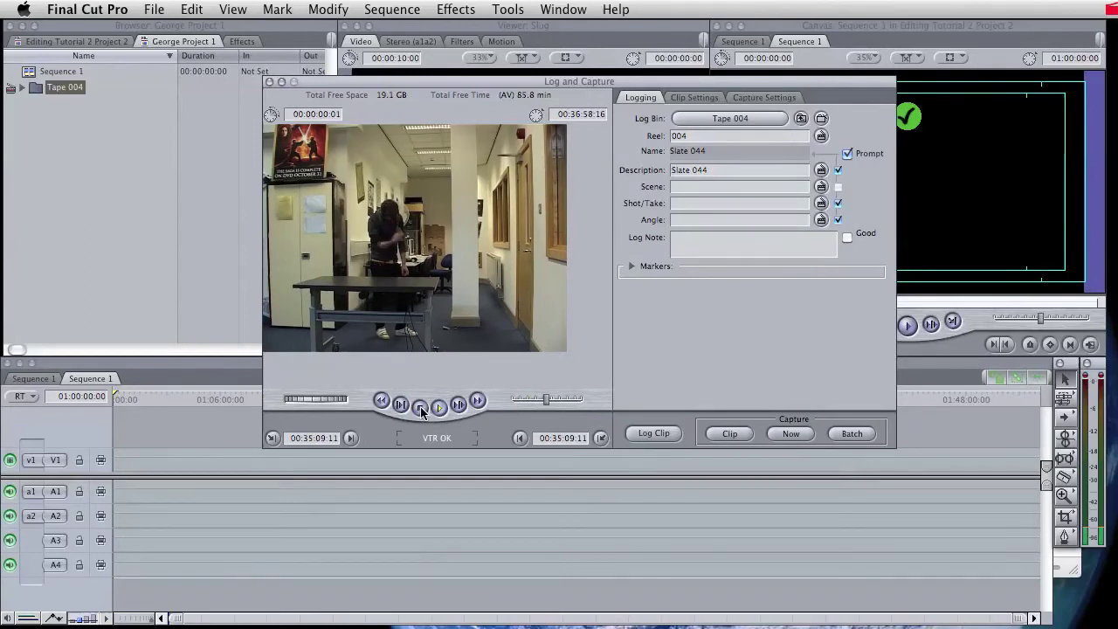
{"action": "left_click", "coordinate": [420, 411]}
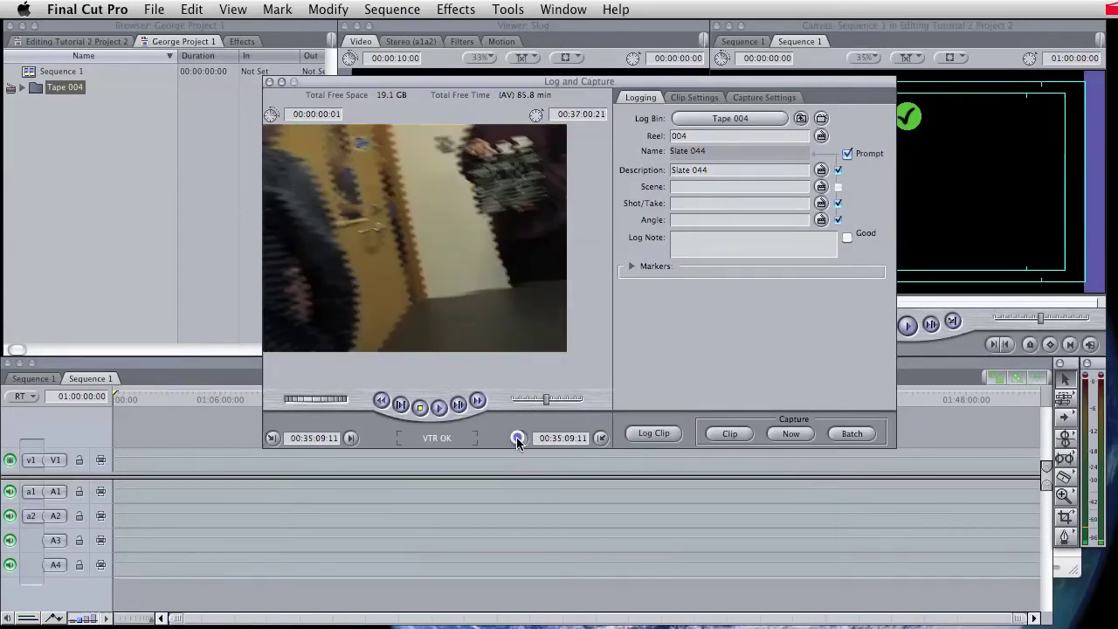
{"action": "left_click", "coordinate": [519, 438]}
{"action": "left_click", "coordinate": [654, 434]}
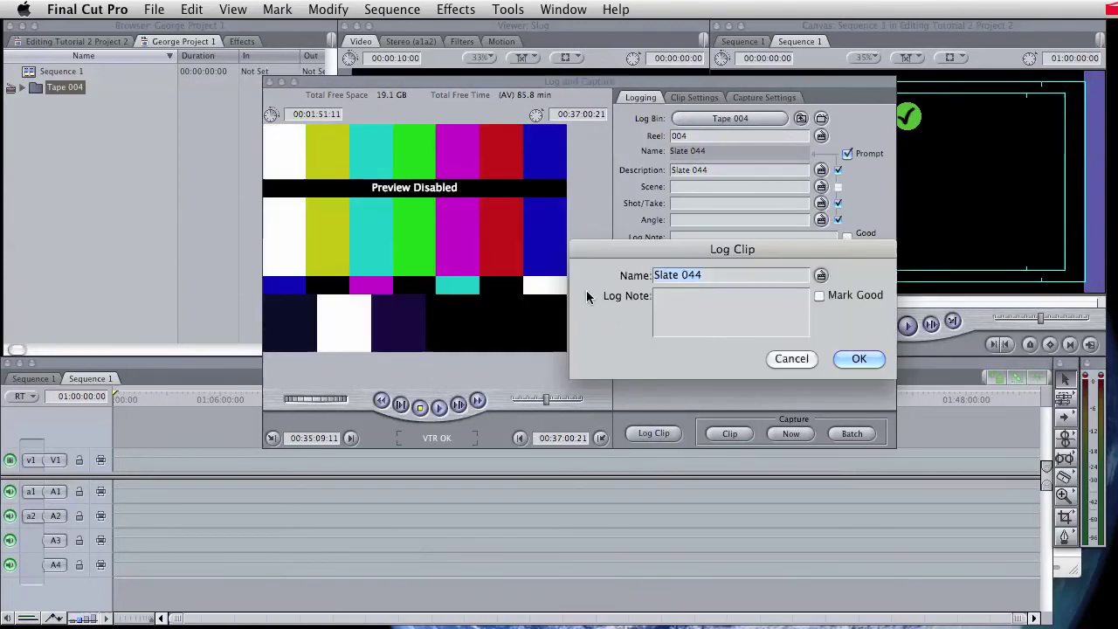
{"action": "left_click", "coordinate": [859, 360]}
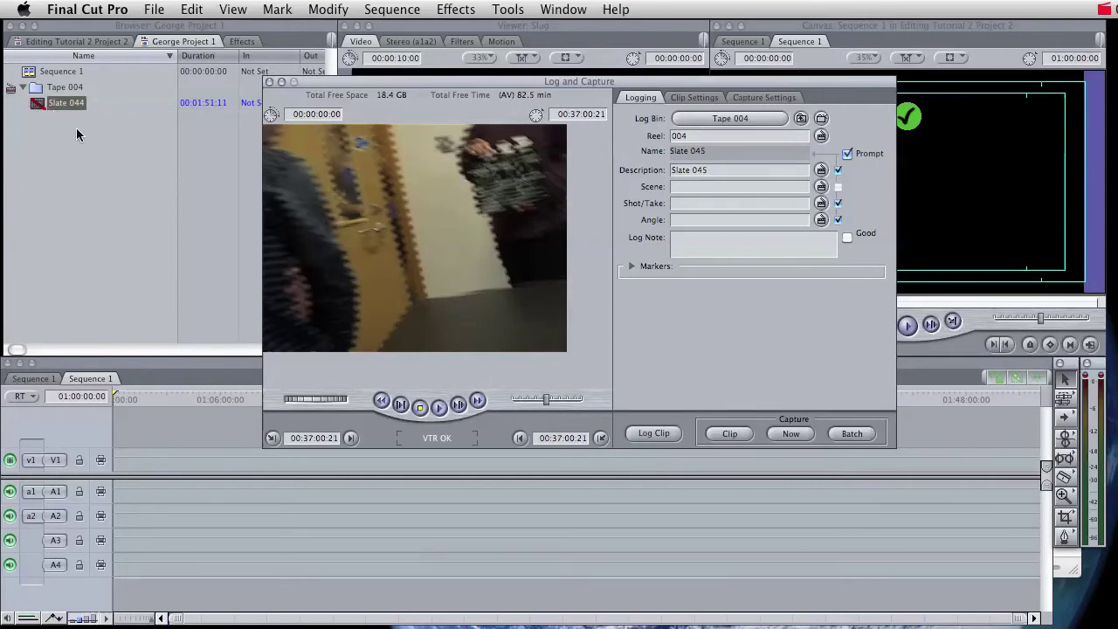
- Shuttle forward, mark out at 00:39:52:02 and log Slate 045 (00:02:51:07) in Tape 004
{"action": "left_click", "coordinate": [45, 123]}
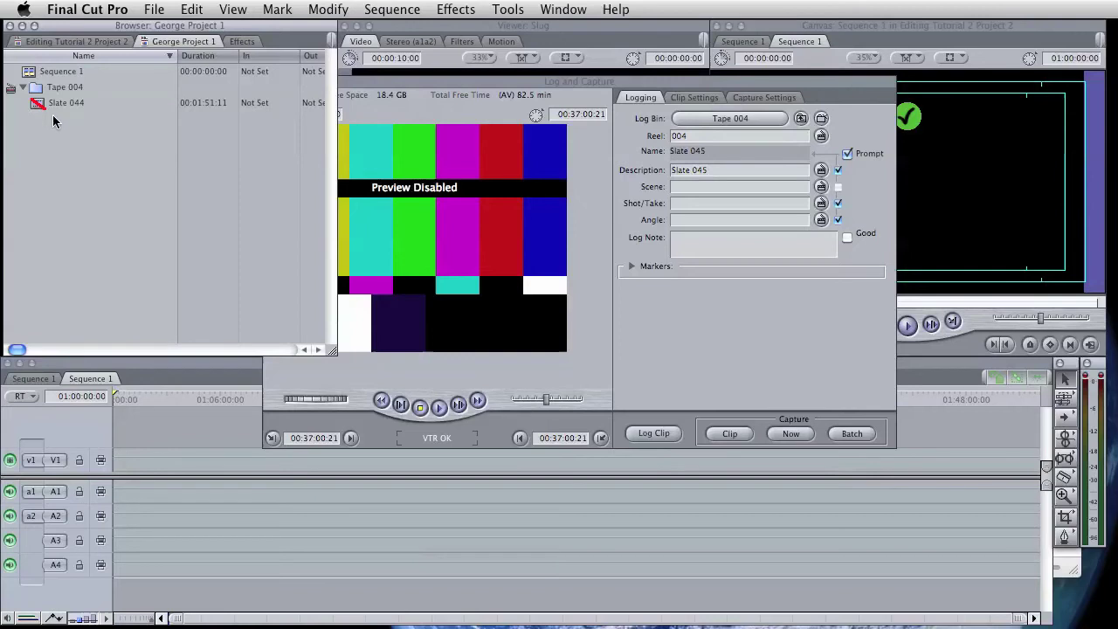
{"action": "left_click", "coordinate": [691, 320]}
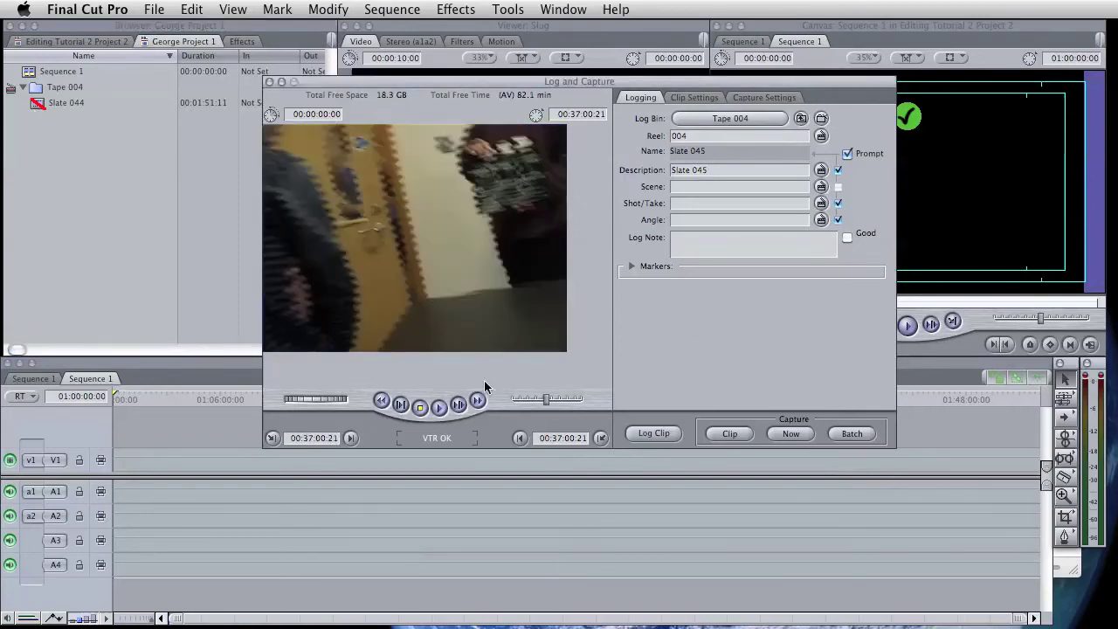
{"action": "left_click_drag", "start_coordinate": [546, 399], "coordinate": [603, 406]}
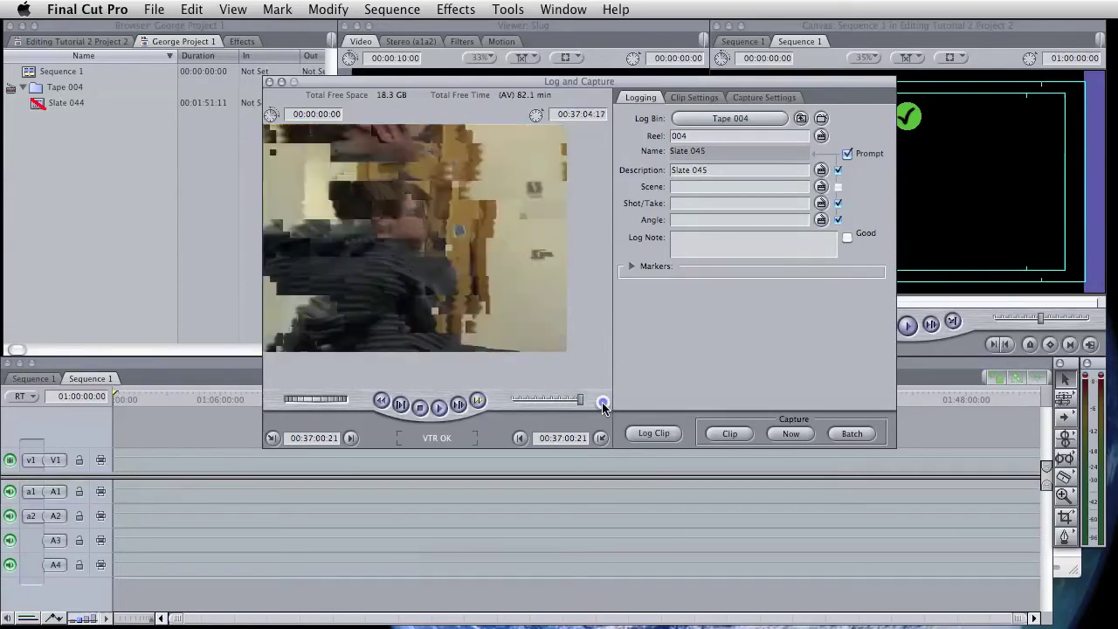
{"action": "left_click_drag", "start_coordinate": [602, 406], "coordinate": [530, 403]}
{"action": "left_click", "coordinate": [523, 437]}
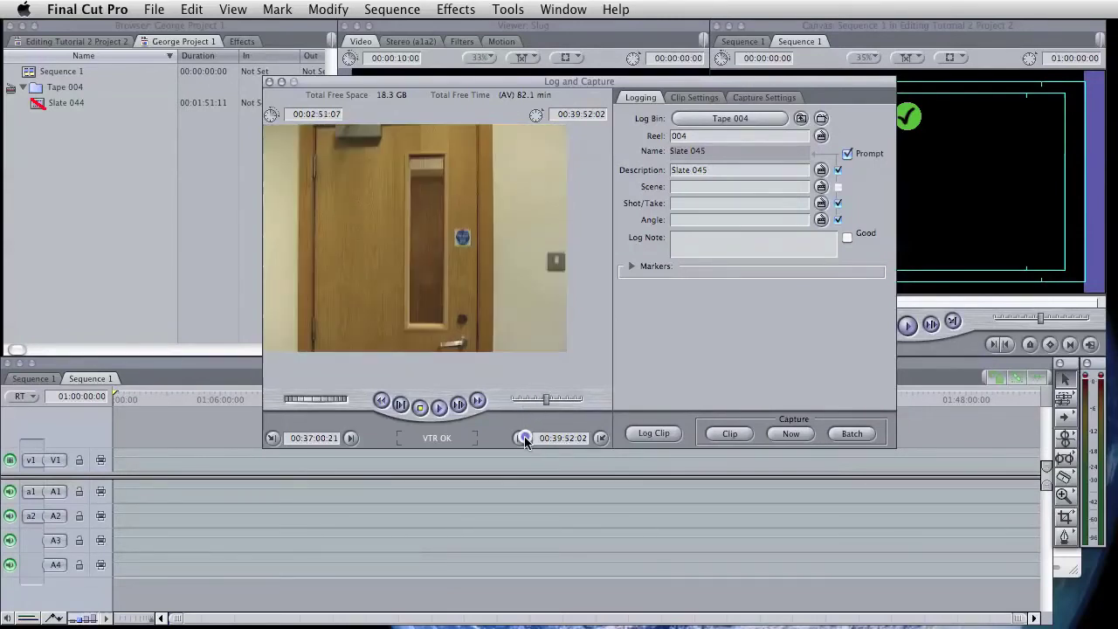
{"action": "left_click", "coordinate": [653, 433]}
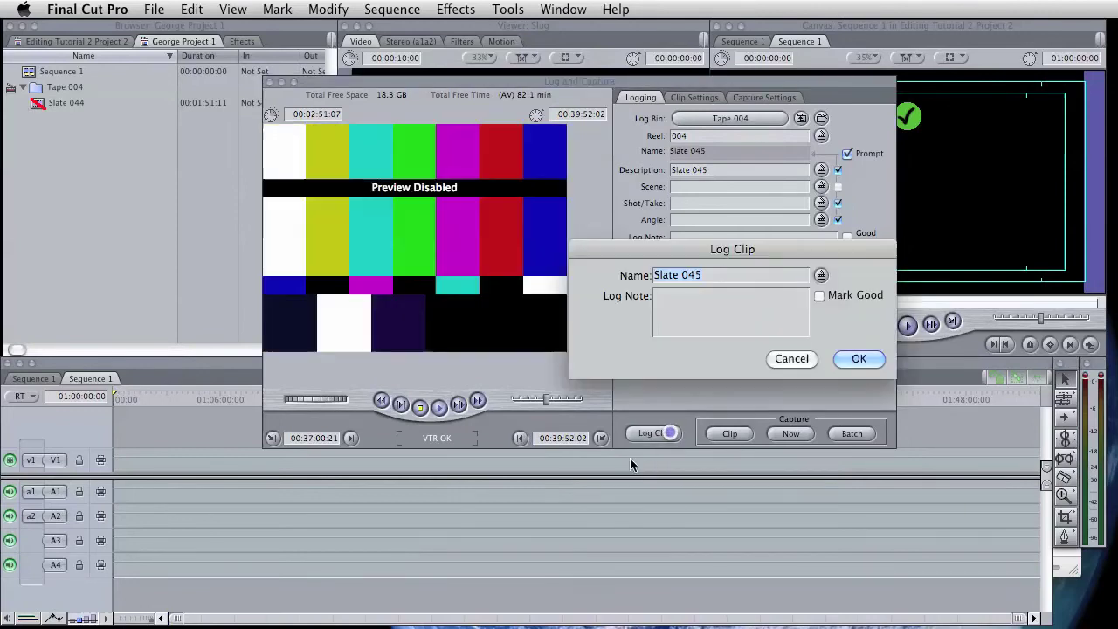
{"action": "left_click", "coordinate": [858, 359]}
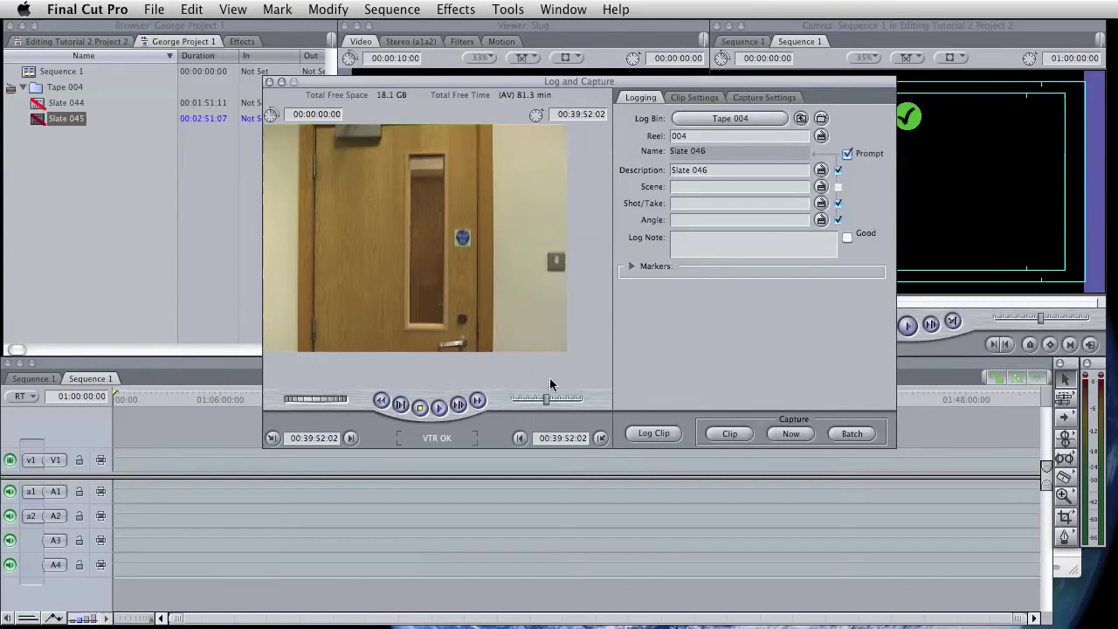
- Shuttle and play to 00:41:48:05, mark out and log Slate 046 (00:01:56:04)
{"action": "left_click_drag", "start_coordinate": [547, 399], "coordinate": [622, 405]}
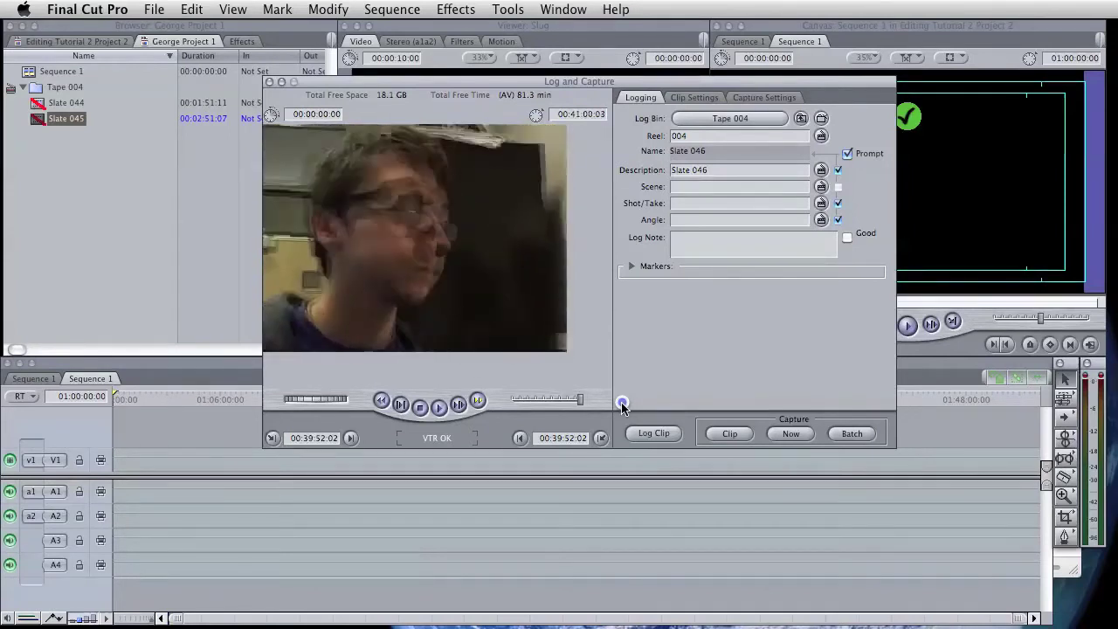
{"action": "left_click_drag", "start_coordinate": [622, 405], "coordinate": [428, 410]}
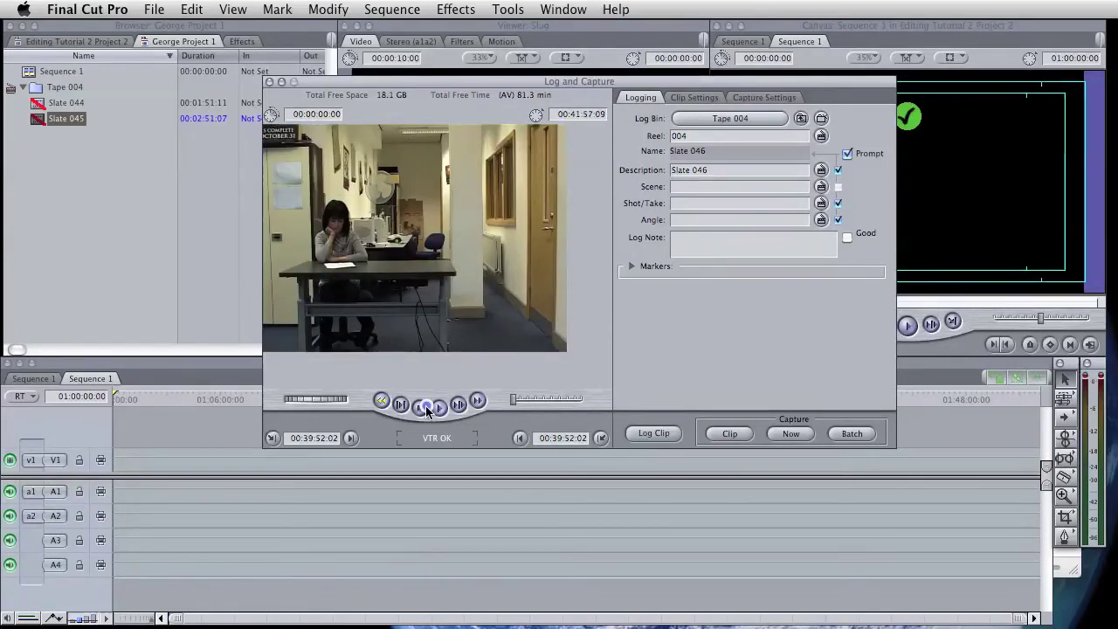
{"action": "left_click", "coordinate": [436, 404]}
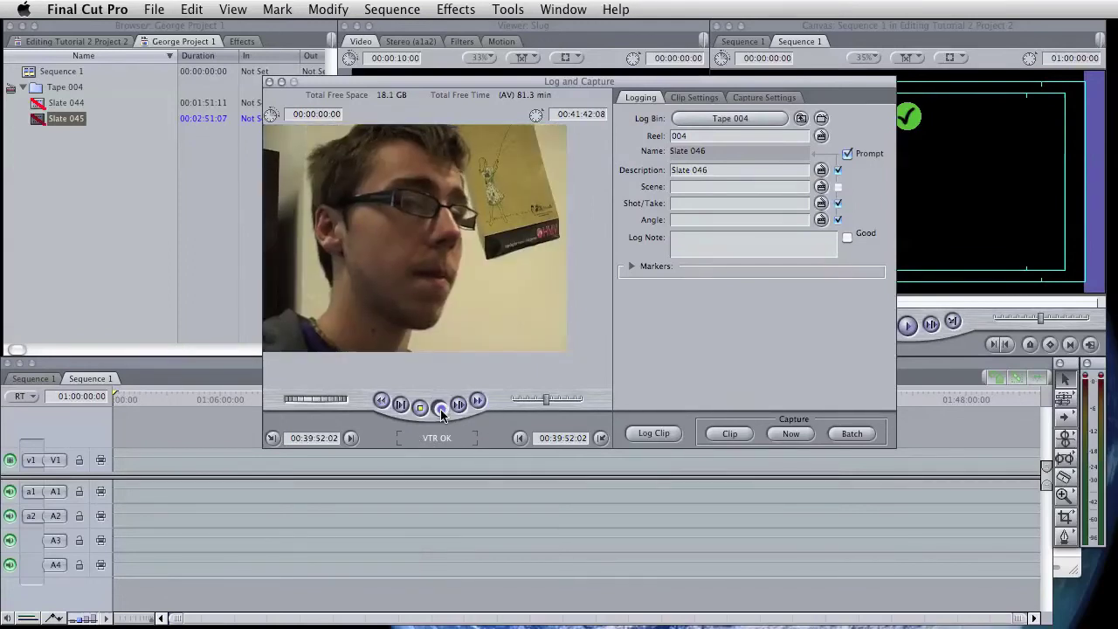
{"action": "left_click", "coordinate": [442, 416]}
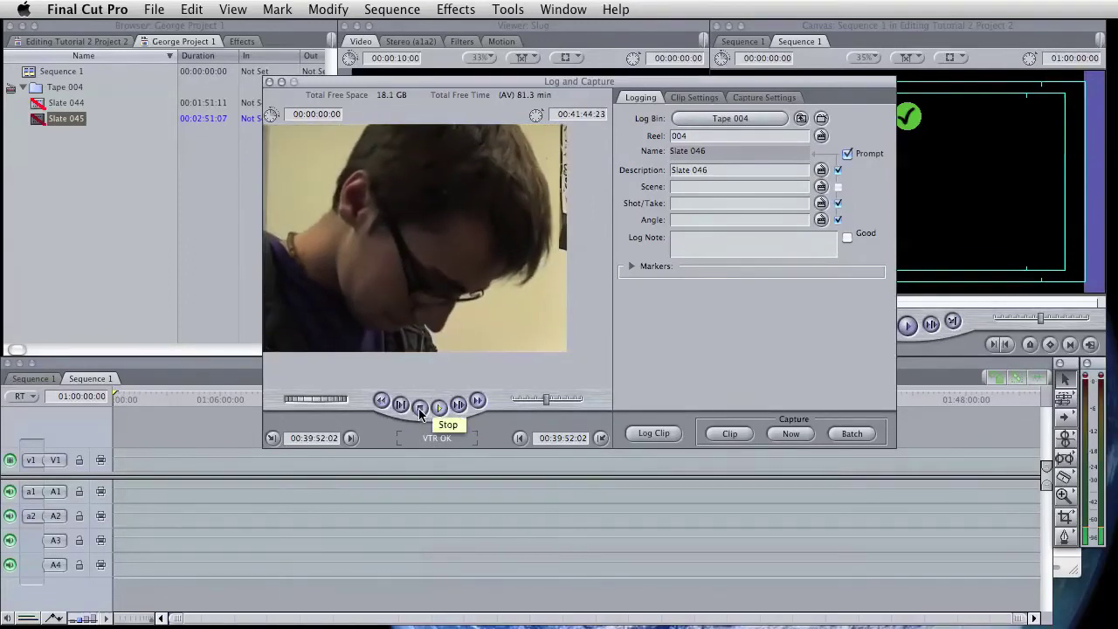
{"action": "left_click", "coordinate": [421, 408]}
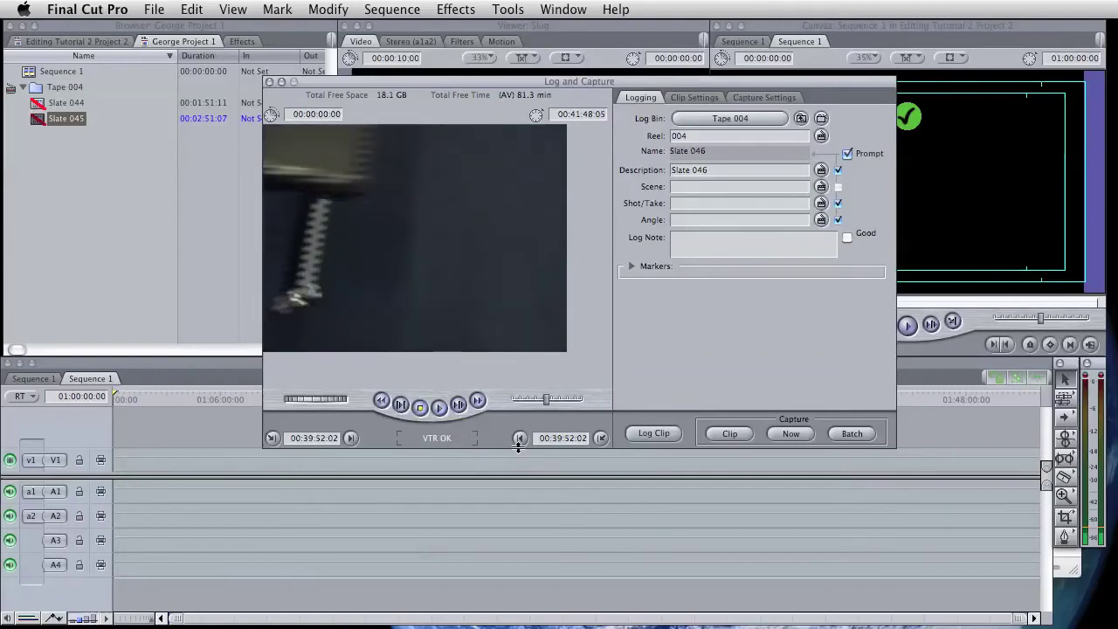
{"action": "left_click", "coordinate": [520, 438]}
{"action": "left_click", "coordinate": [655, 434]}
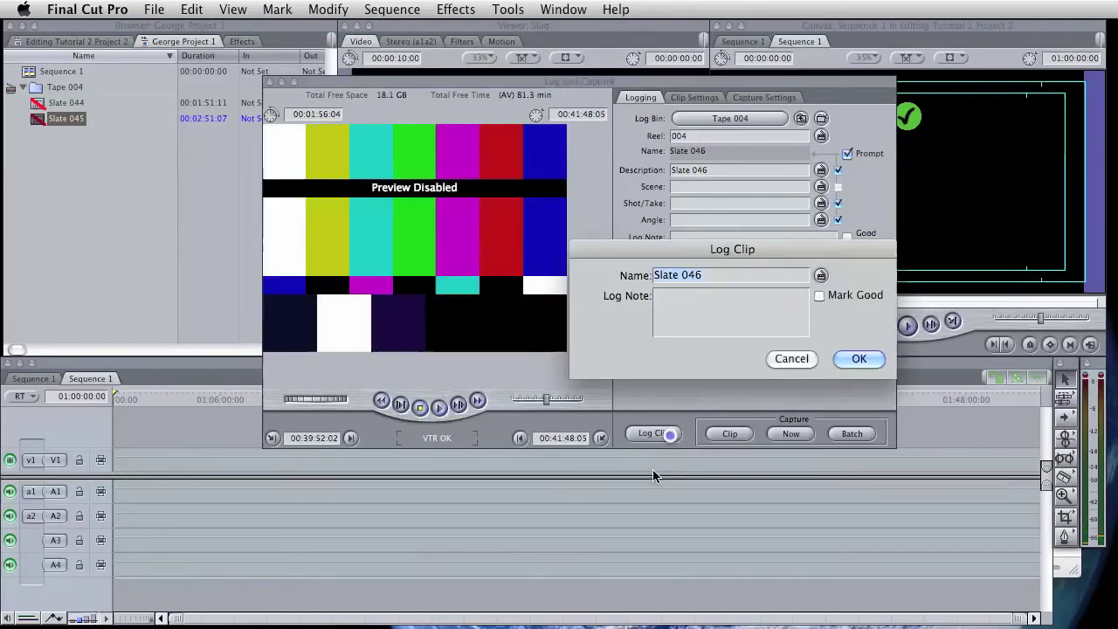
{"action": "left_click", "coordinate": [860, 359]}
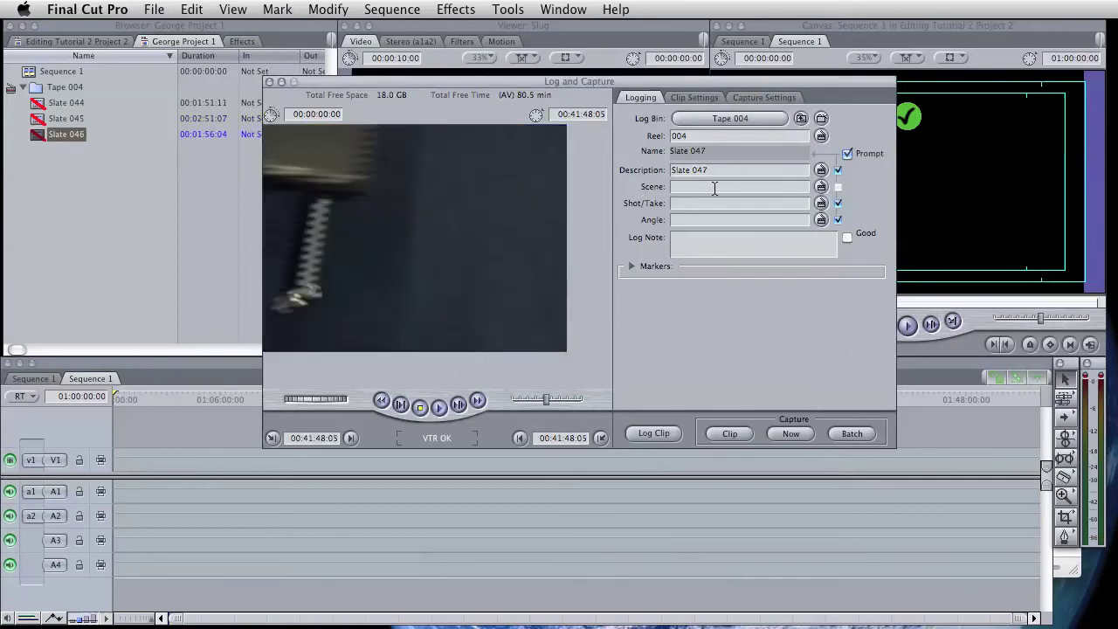
- Batch capture all items in the Tape 004 logging bin from reel 004
{"action": "left_click", "coordinate": [81, 200]}
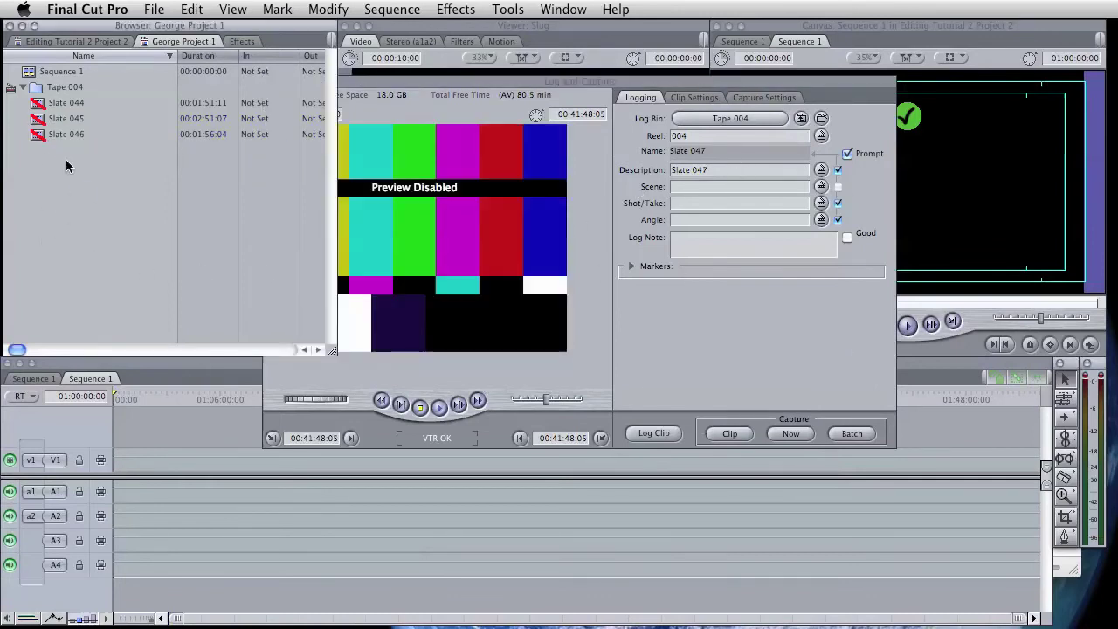
{"action": "left_click", "coordinate": [61, 87]}
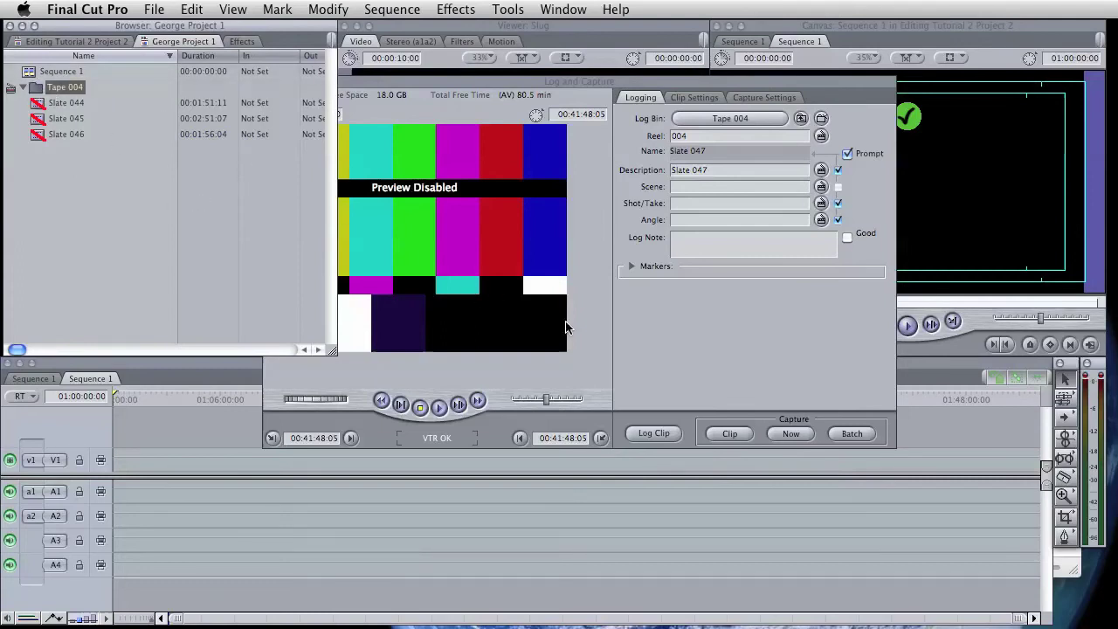
{"action": "left_click", "coordinate": [852, 434]}
{"action": "left_click", "coordinate": [852, 435]}
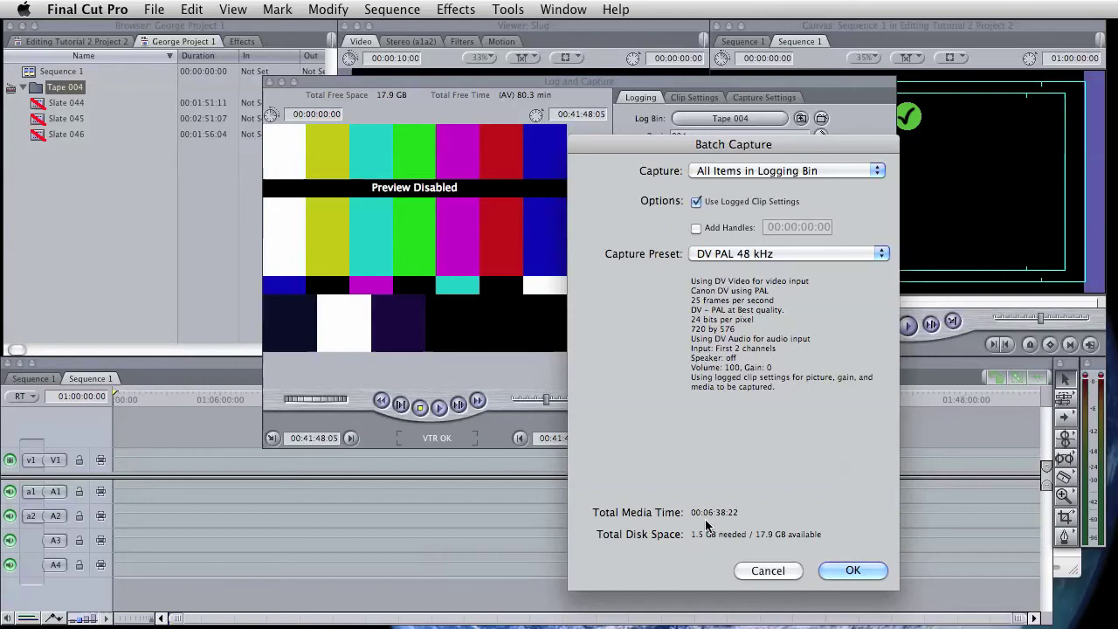
{"action": "left_click", "coordinate": [851, 573]}
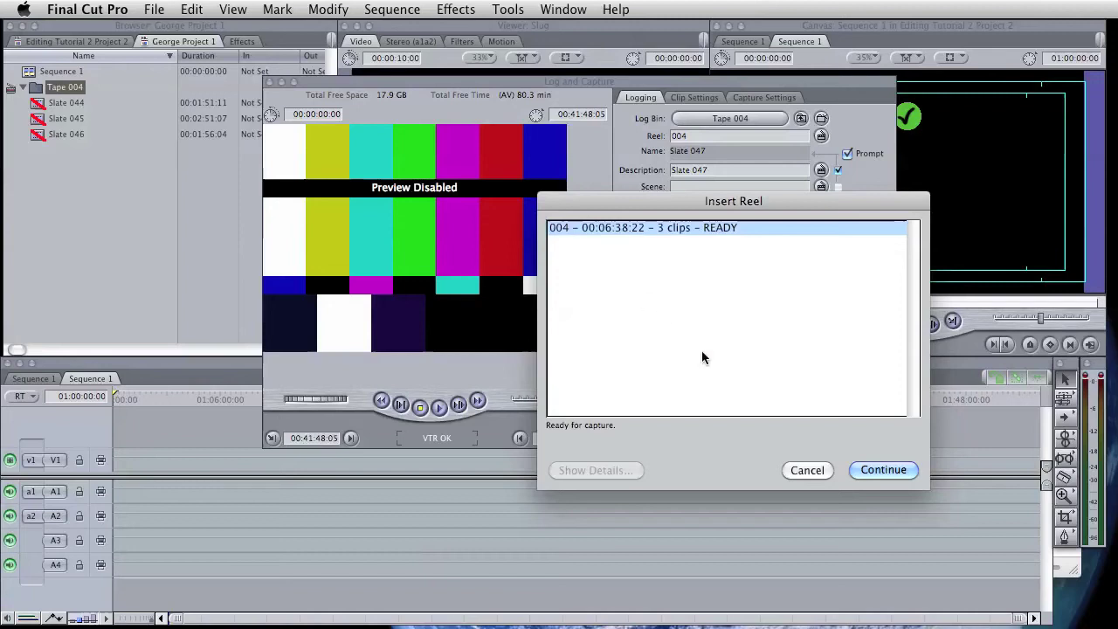
{"action": "left_click", "coordinate": [892, 469]}
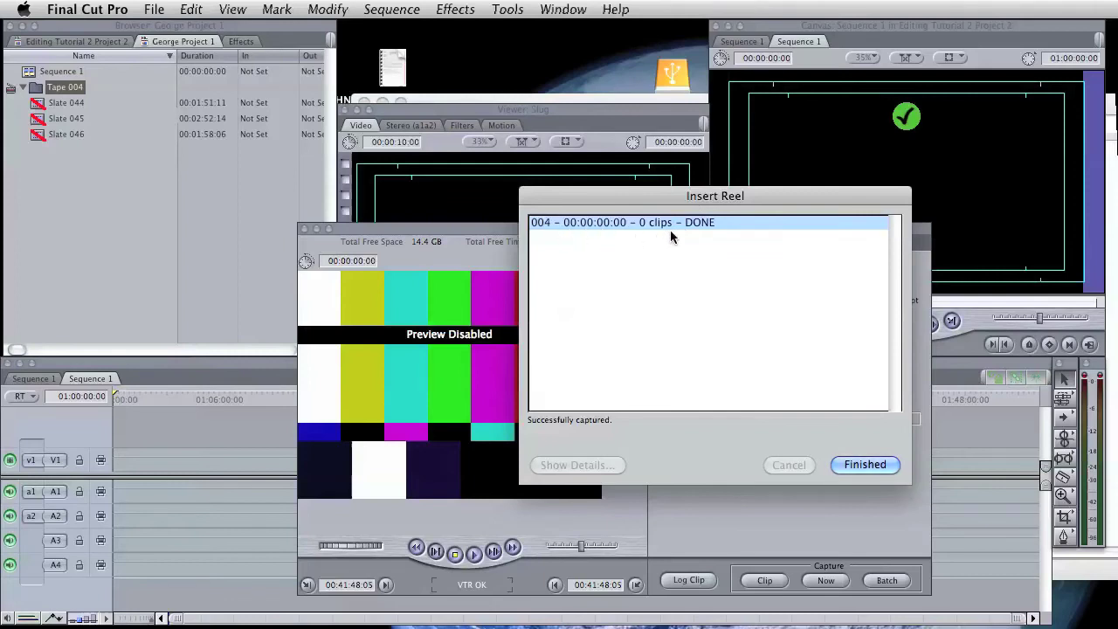
- Close the capture report and Log and Capture window, move the Viewer up, deselect Tape 004
{"action": "left_click", "coordinate": [865, 465]}
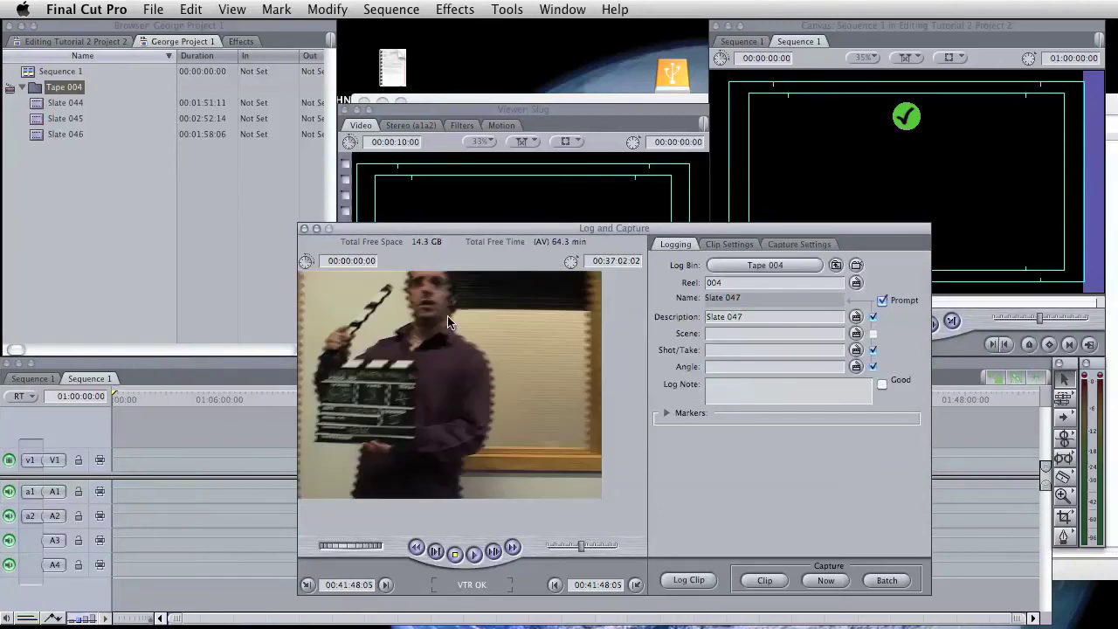
{"action": "left_click_drag", "start_coordinate": [599, 230], "coordinate": [719, 248]}
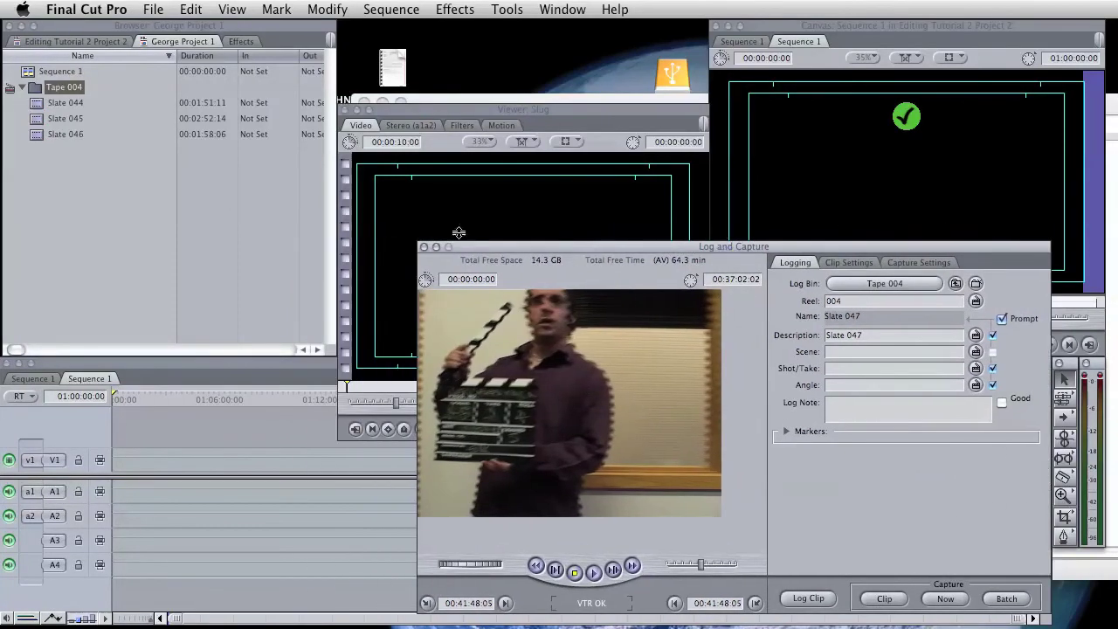
{"action": "left_click", "coordinate": [423, 249]}
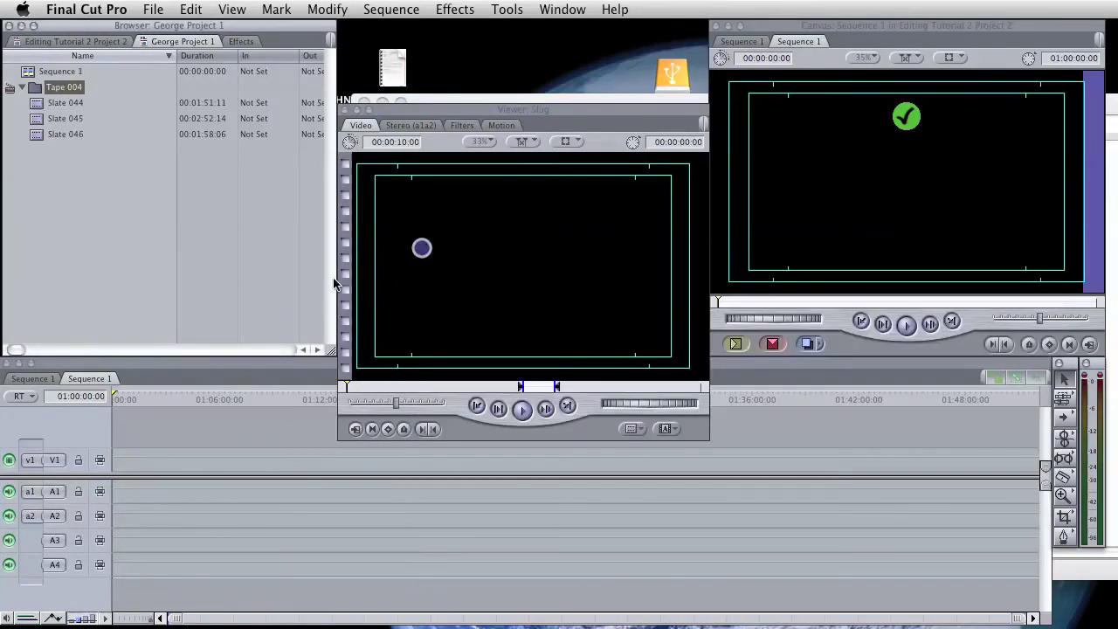
{"action": "left_click_drag", "start_coordinate": [431, 115], "coordinate": [431, 31]}
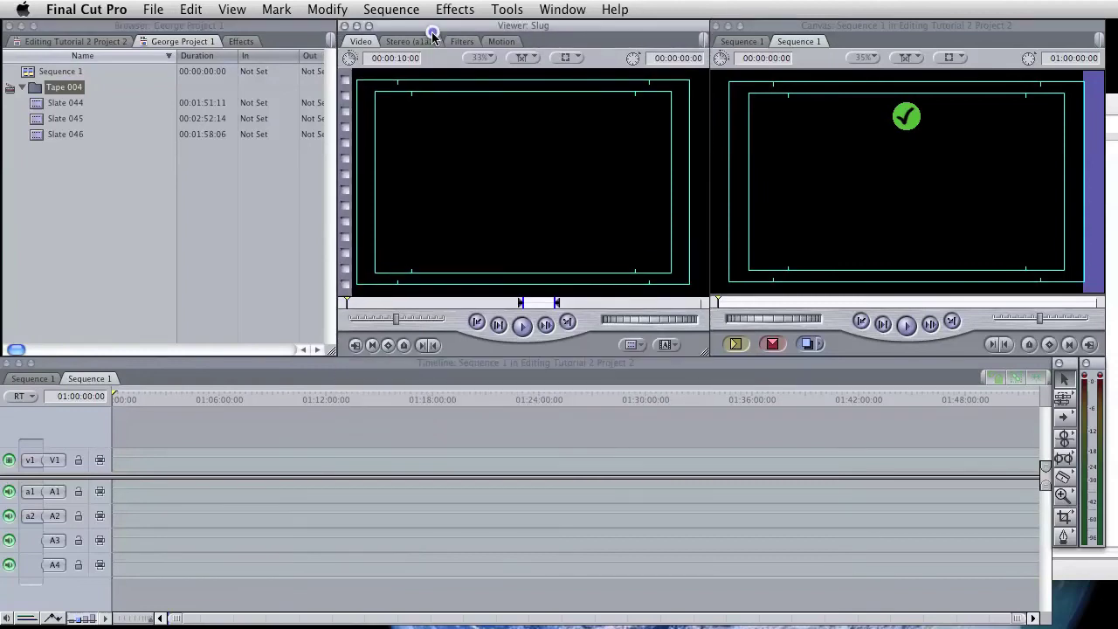
{"action": "left_click", "coordinate": [51, 147]}
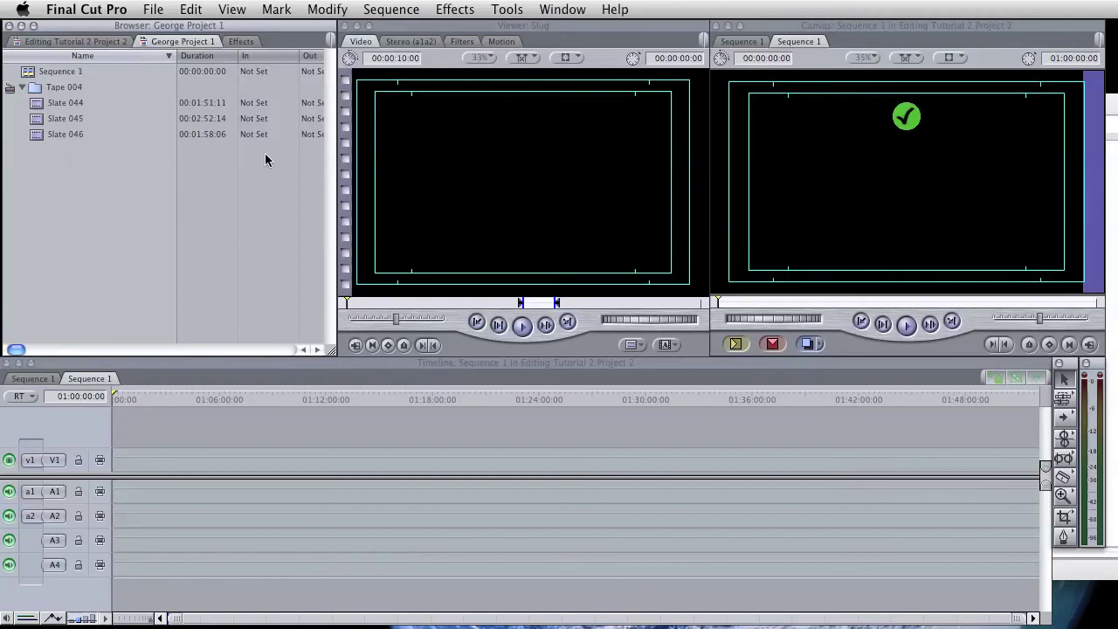
- In Finder, open Data > John's Projects > Capture Scratch > George Project 1 in icon view
{"action": "left_click", "coordinate": [279, 118]}
{"action": "left_click_drag", "start_coordinate": [516, 28], "coordinate": [503, 91]}
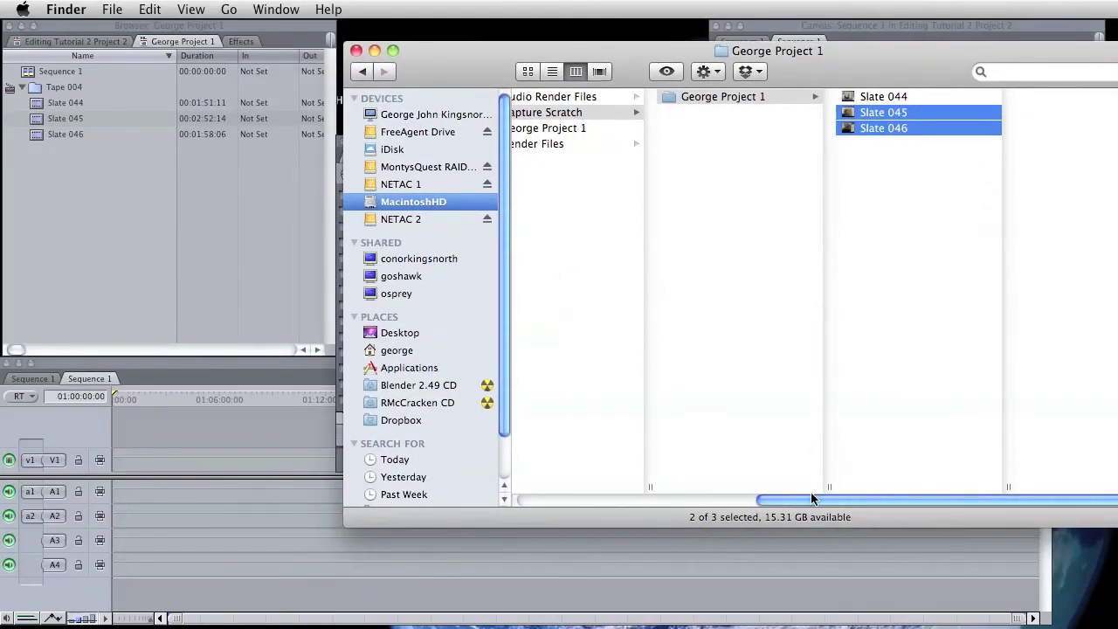
{"action": "left_click_drag", "start_coordinate": [802, 496], "coordinate": [439, 523]}
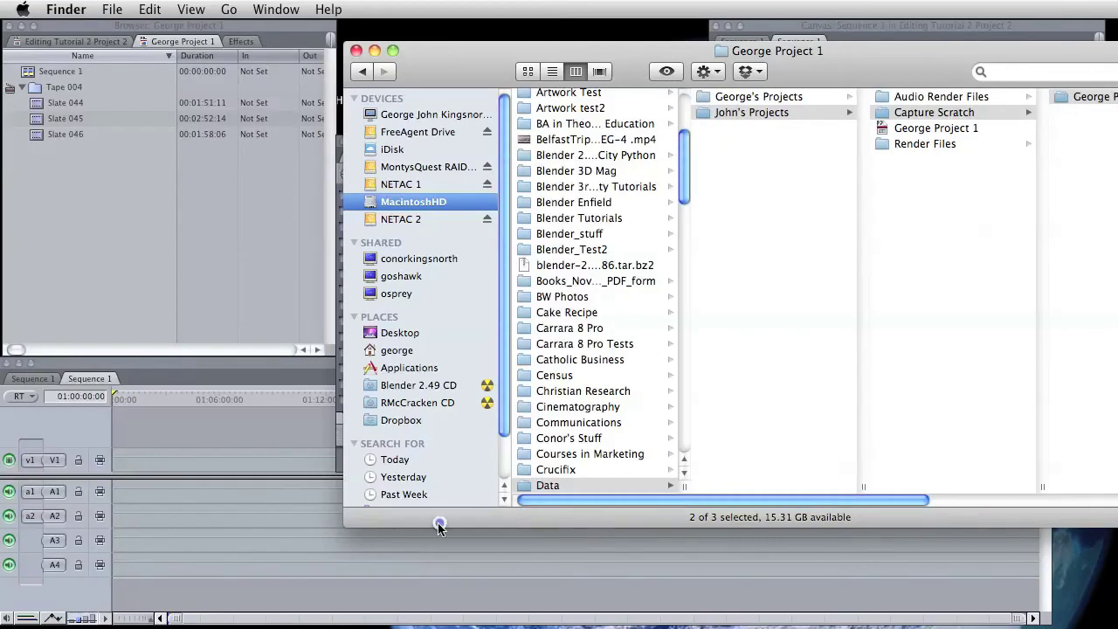
{"action": "scroll", "coordinate": [560, 453], "scroll_direction": "down", "scroll_amount": 5}
{"action": "left_click", "coordinate": [545, 352]}
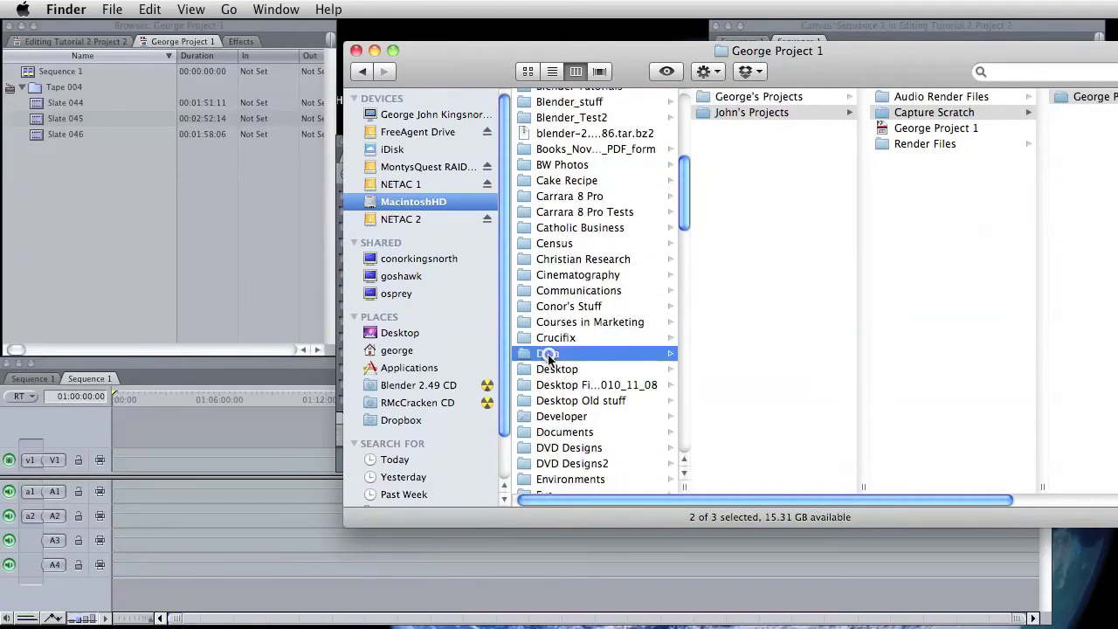
{"action": "left_click", "coordinate": [525, 73]}
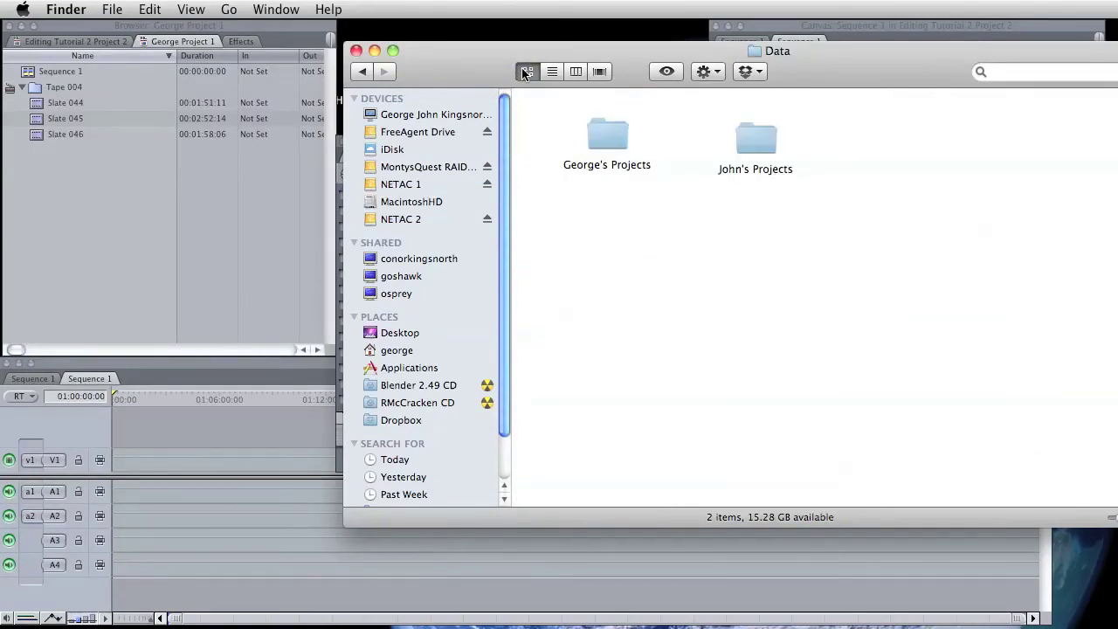
{"action": "double_click", "coordinate": [744, 135]}
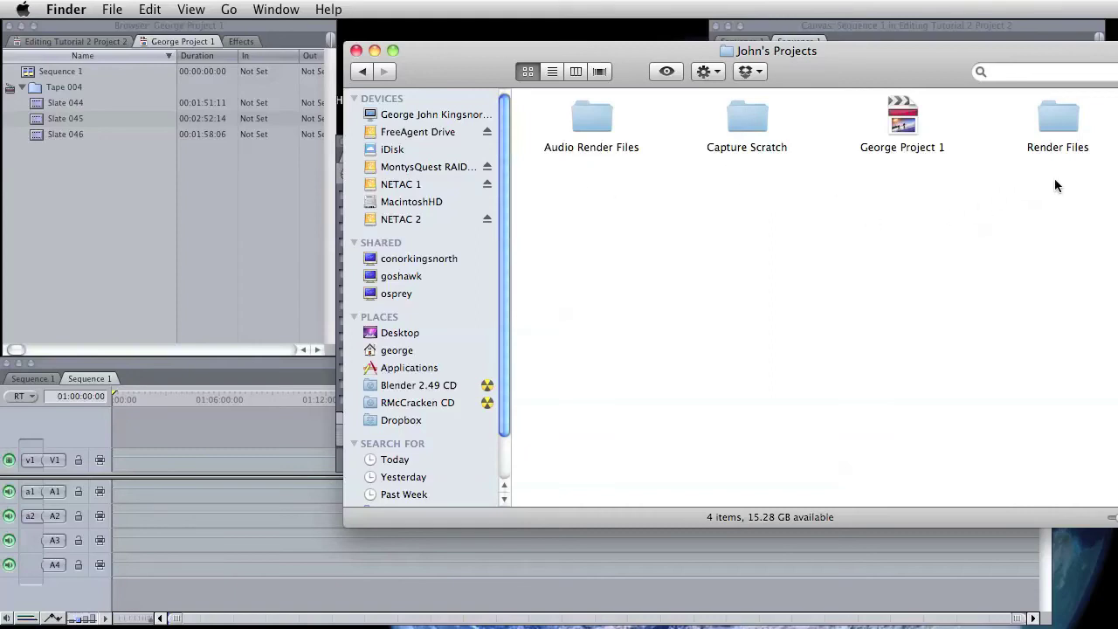
{"action": "double_click", "coordinate": [742, 118]}
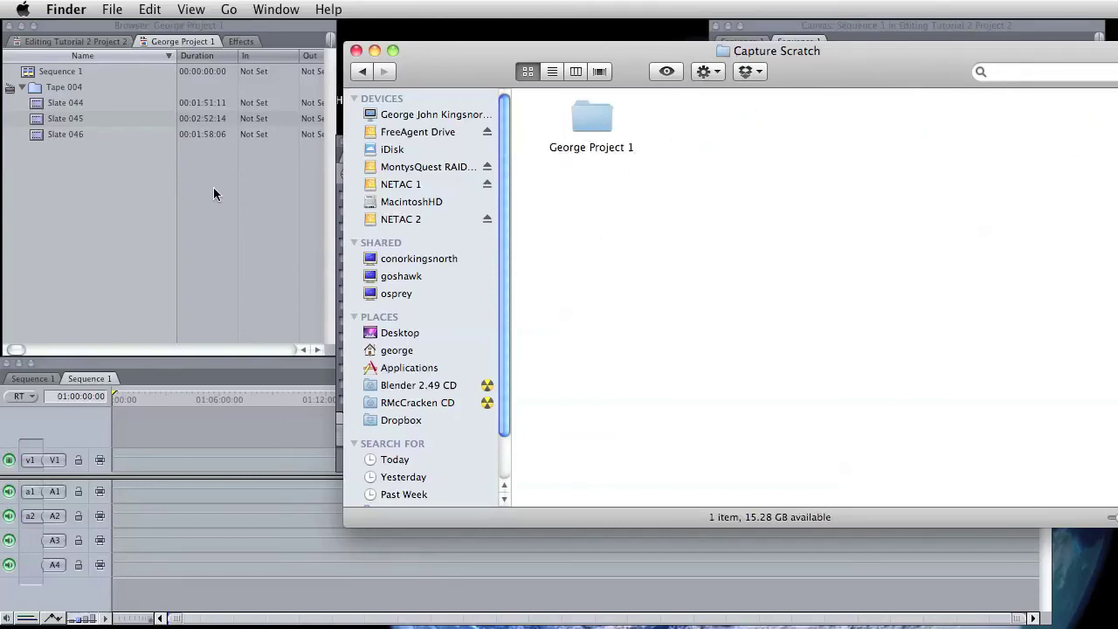
{"action": "double_click", "coordinate": [587, 114]}
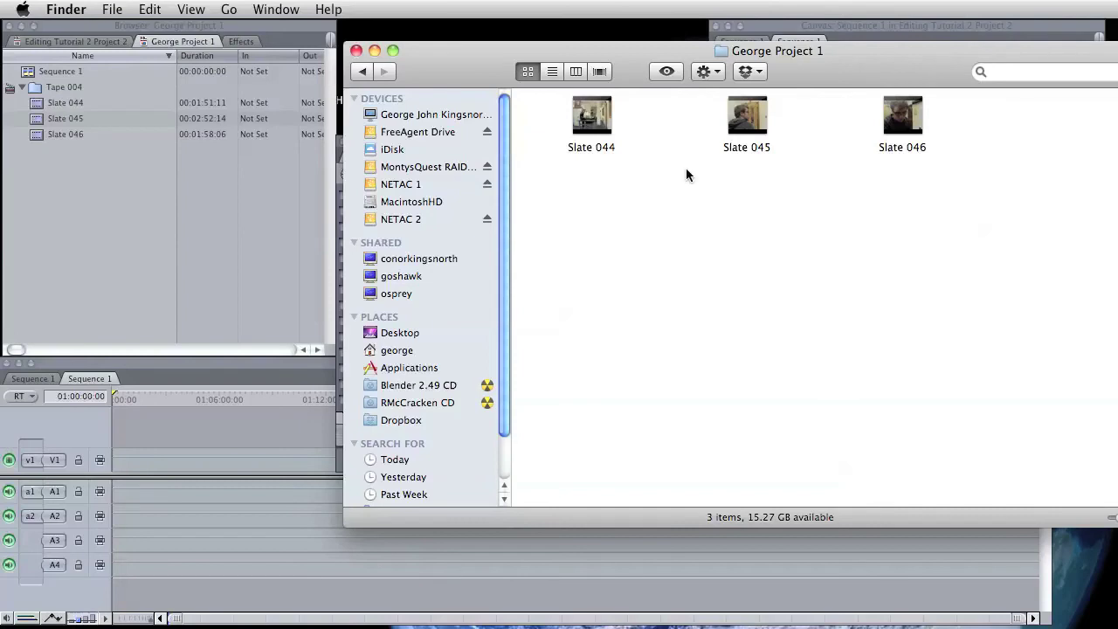
- Move the Slate 046 media file to the Trash and check it goes offline in Final Cut Pro
{"action": "right_click", "coordinate": [901, 121]}
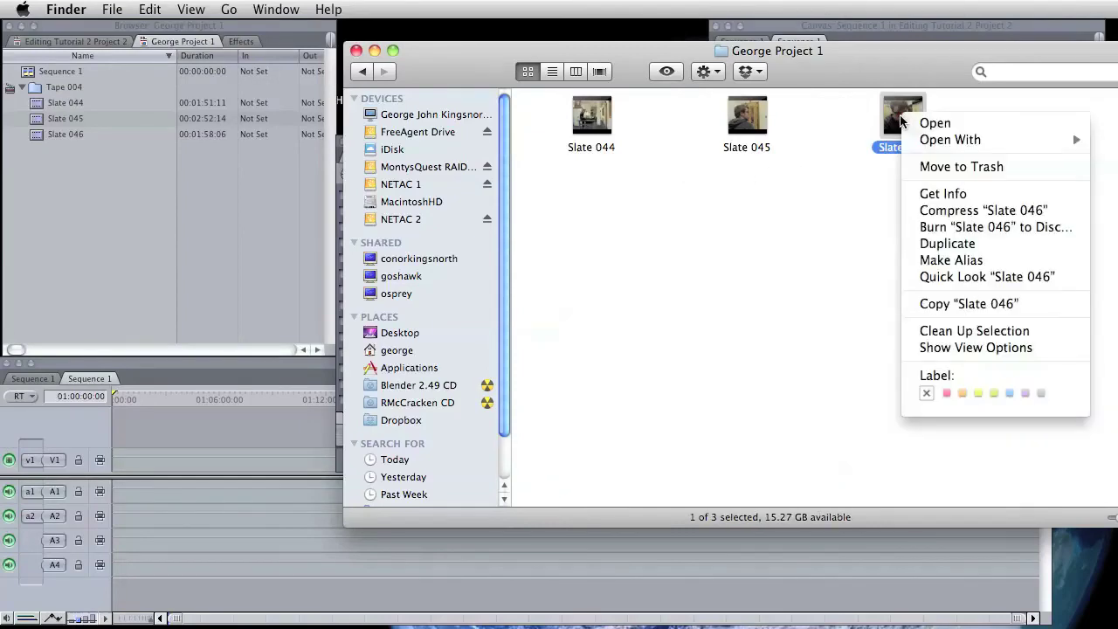
{"action": "left_click", "coordinate": [928, 166]}
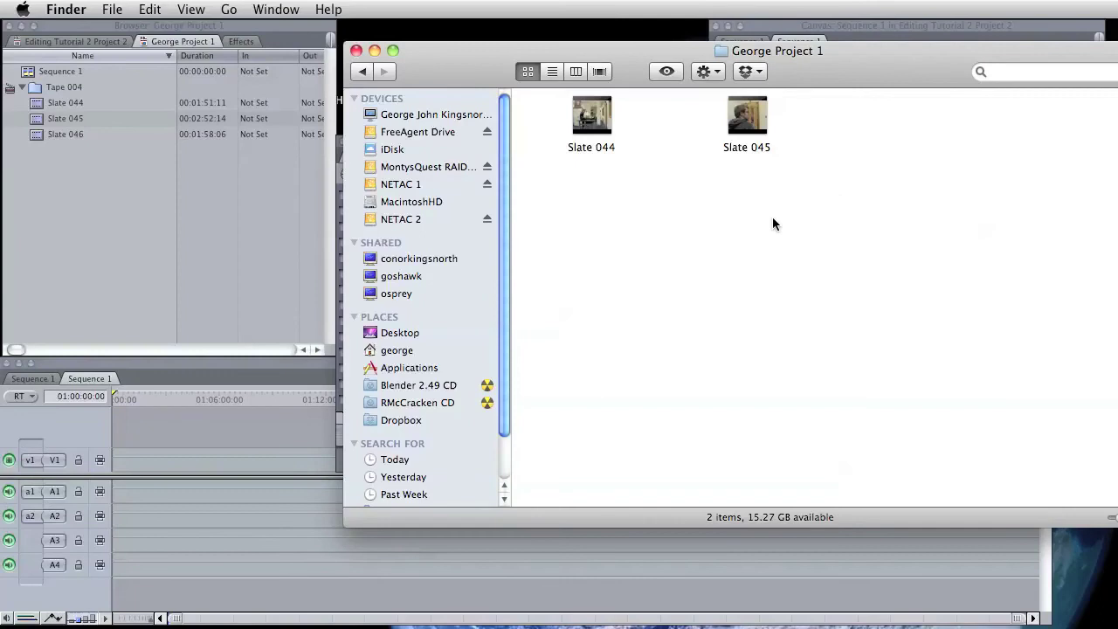
{"action": "left_click", "coordinate": [113, 196]}
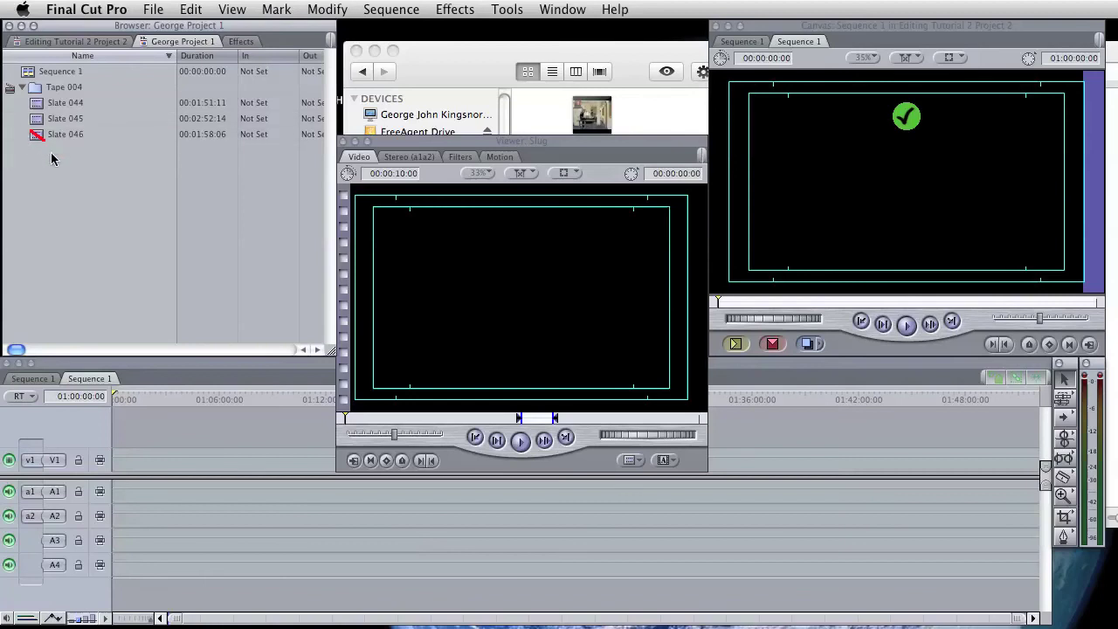
{"action": "left_click", "coordinate": [445, 76]}
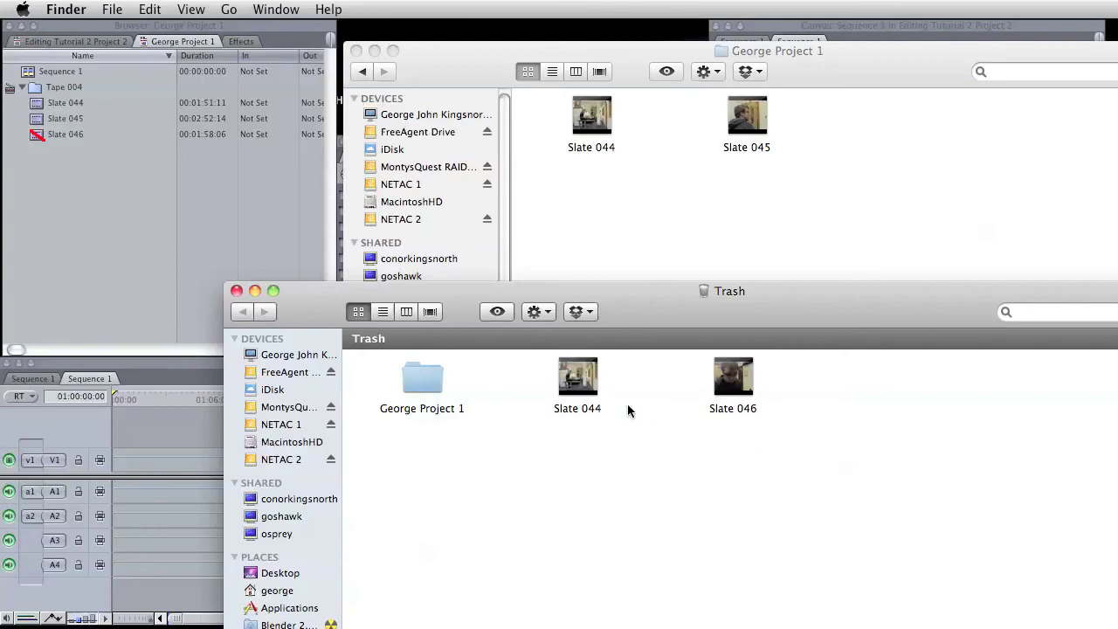
- Drag Slate 046 from the Trash back into George Project 1, then return to Final Cut Pro
{"action": "left_click_drag", "start_coordinate": [727, 377], "coordinate": [870, 128]}
{"action": "left_click_drag", "start_coordinate": [803, 303], "coordinate": [802, 628]}
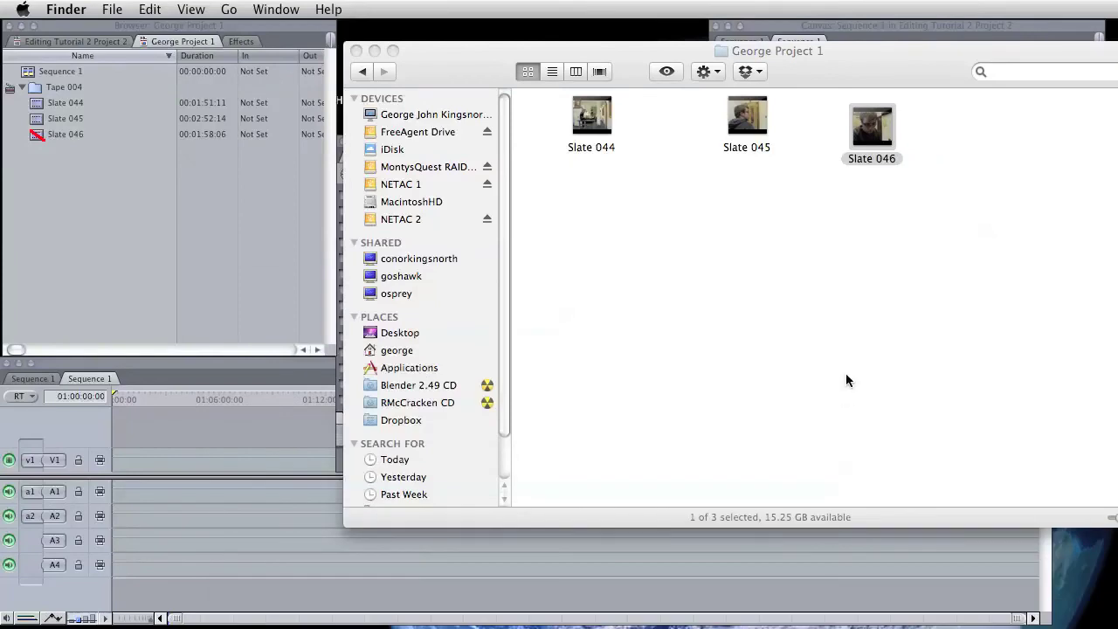
{"action": "left_click", "coordinate": [884, 122]}
{"action": "left_click", "coordinate": [768, 208]}
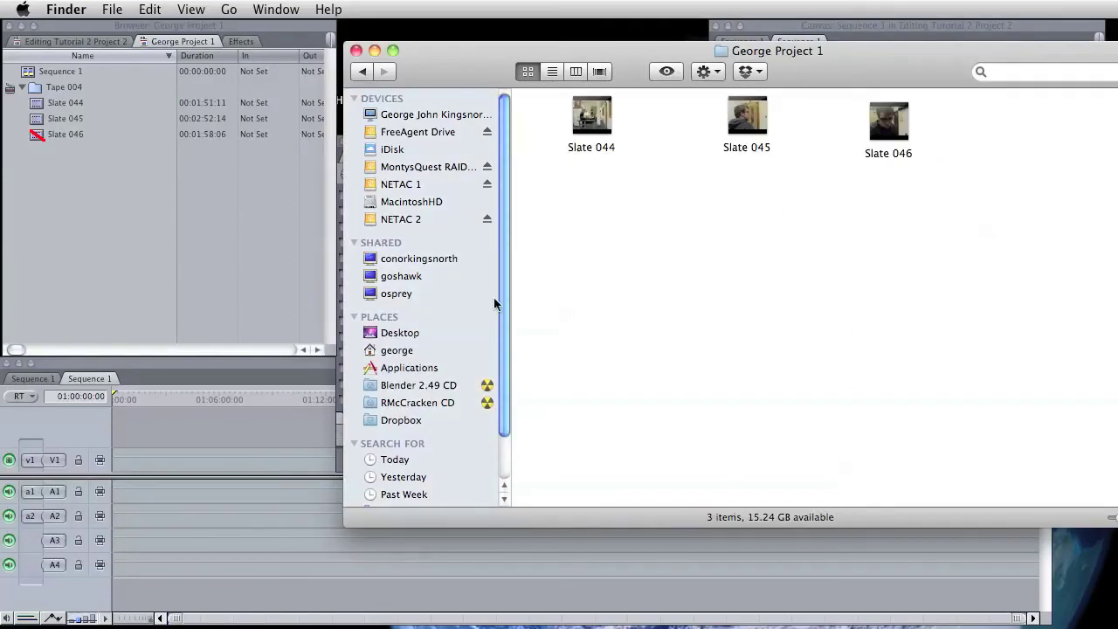
{"action": "left_click", "coordinate": [59, 180]}
{"action": "left_click", "coordinate": [39, 138]}
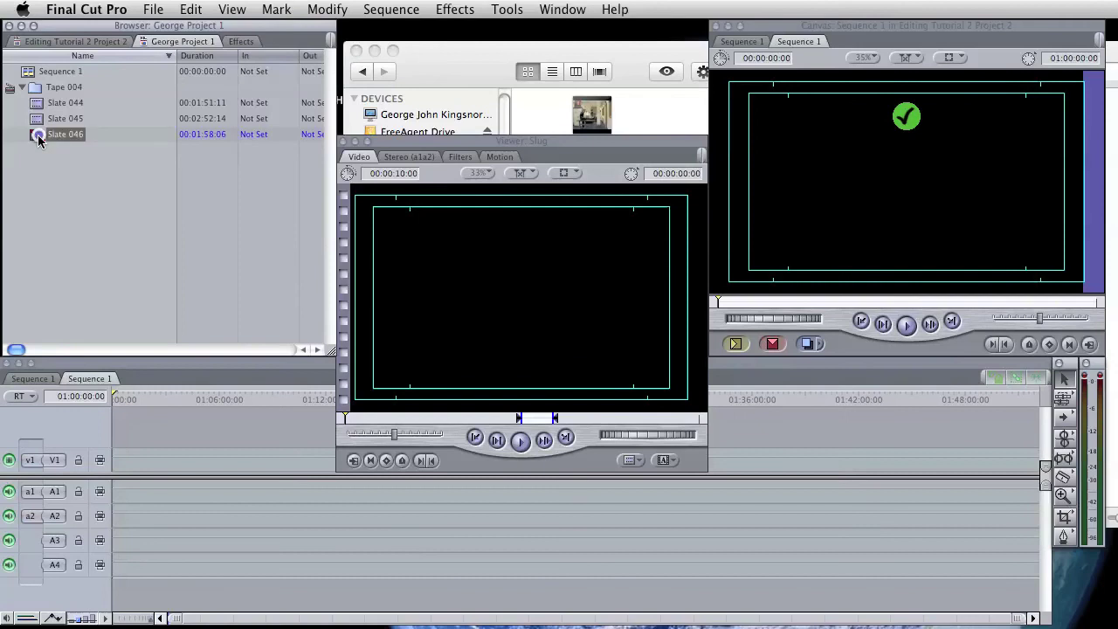
- Choose File > Reconnect Media for the offline Slate 046 clip and search for its file
{"action": "left_click", "coordinate": [75, 133]}
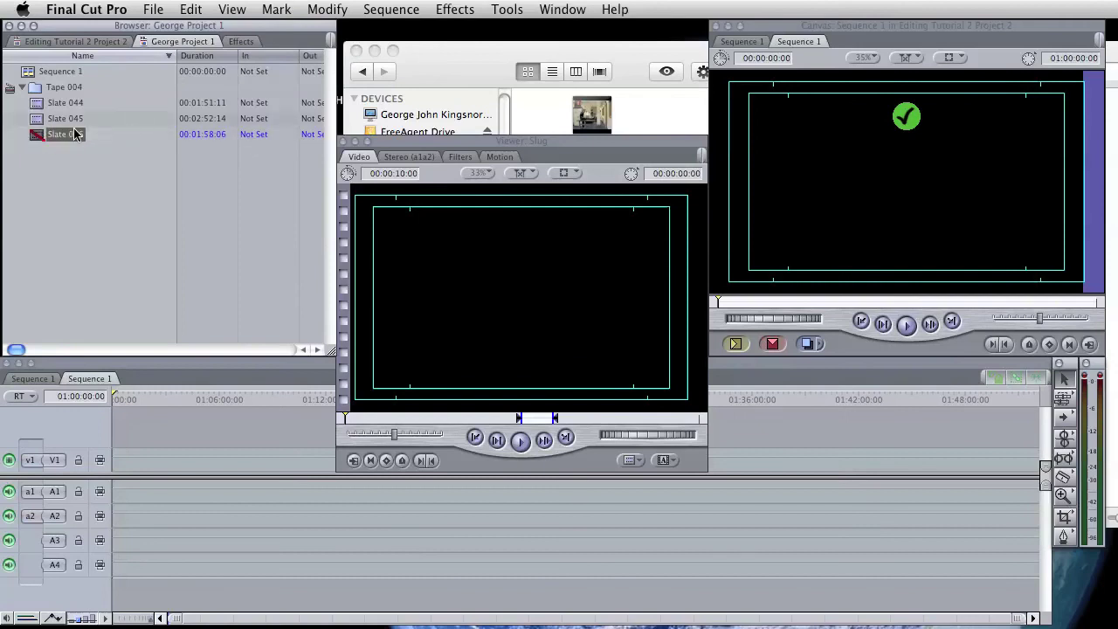
{"action": "left_click", "coordinate": [156, 10]}
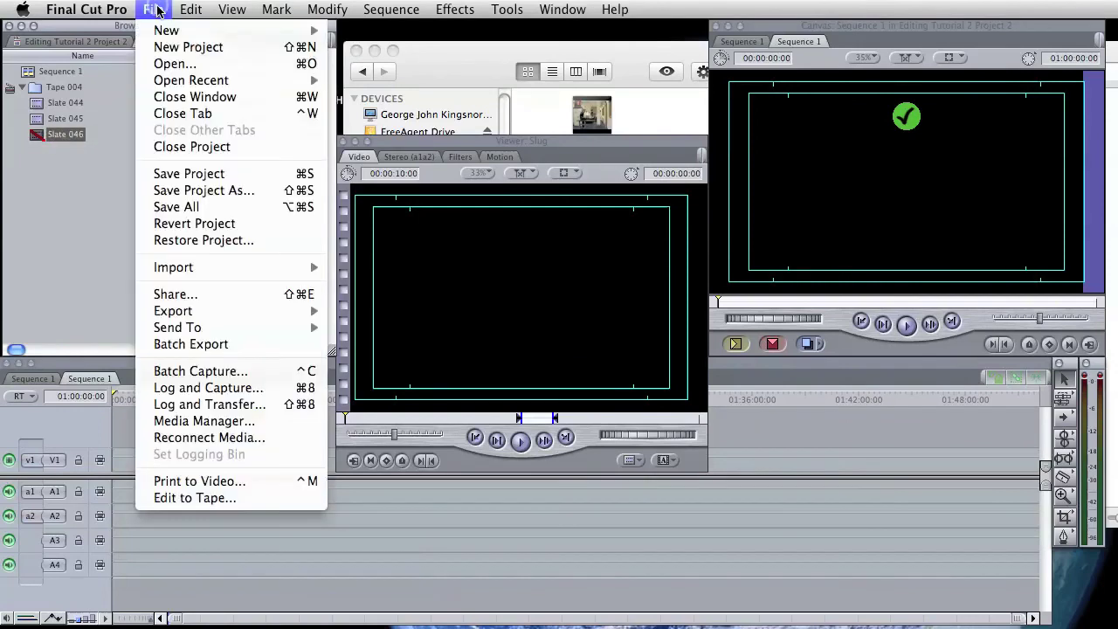
{"action": "left_click", "coordinate": [178, 438]}
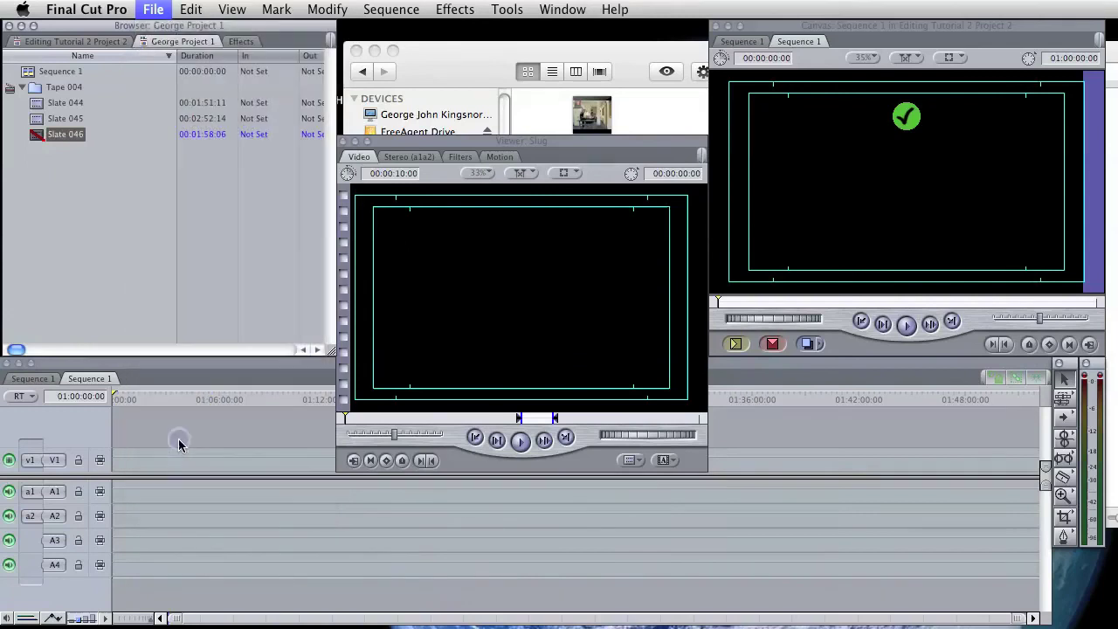
{"action": "left_click", "coordinate": [943, 410]}
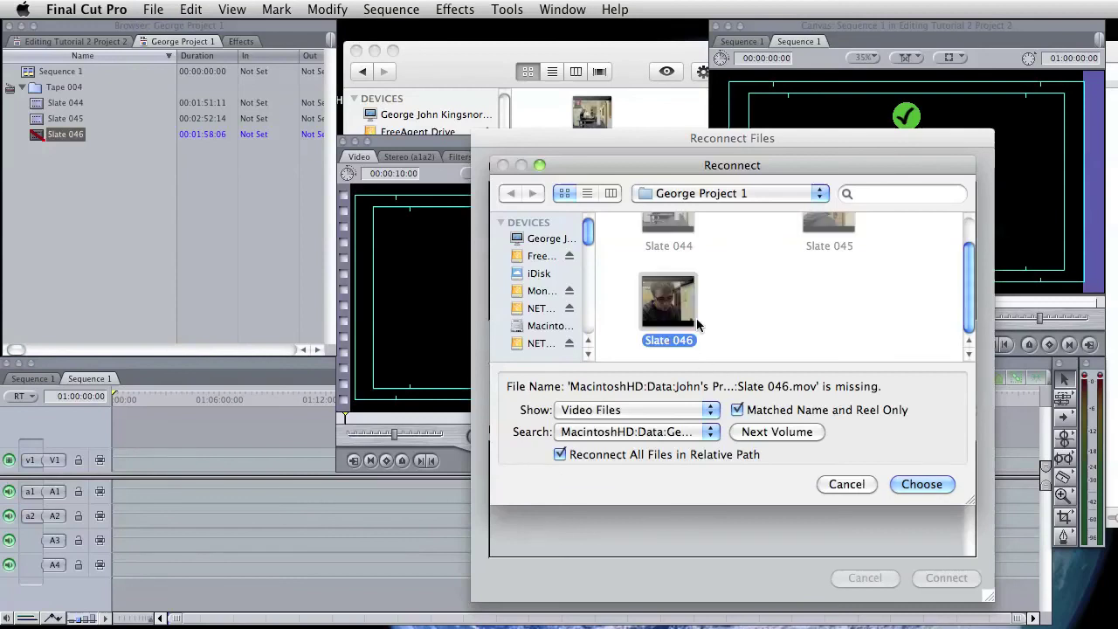
{"action": "left_click", "coordinate": [710, 195]}
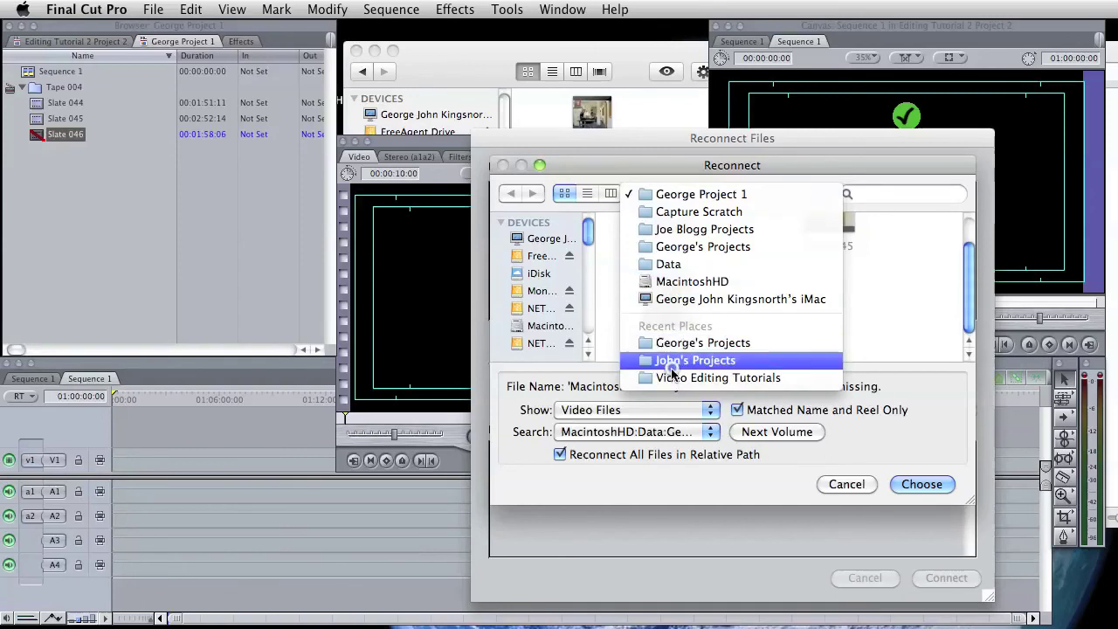
- Locate Slate 046 in John's Projects > Capture Scratch > George Project 1 and connect it
{"action": "left_click", "coordinate": [697, 361]}
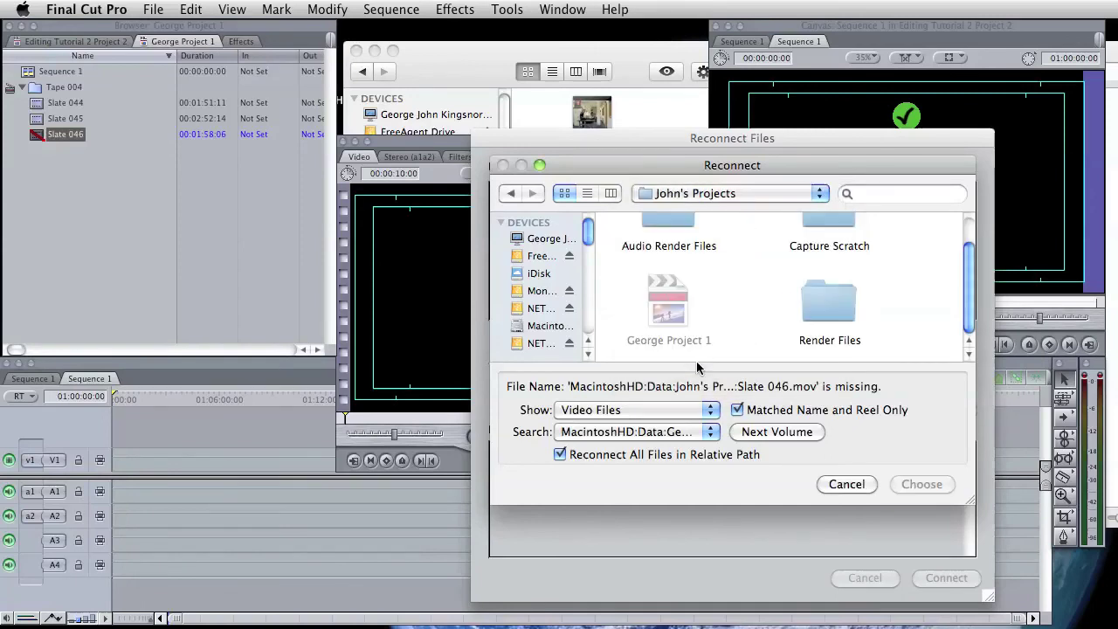
{"action": "double_click", "coordinate": [824, 220]}
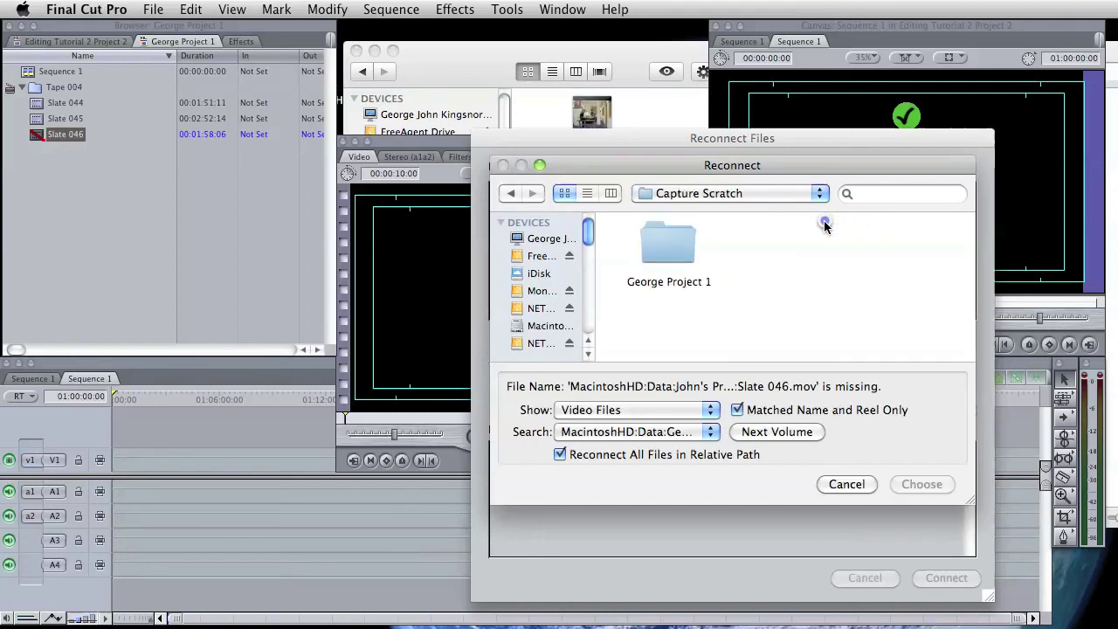
{"action": "left_click", "coordinate": [678, 248]}
{"action": "double_click", "coordinate": [678, 248]}
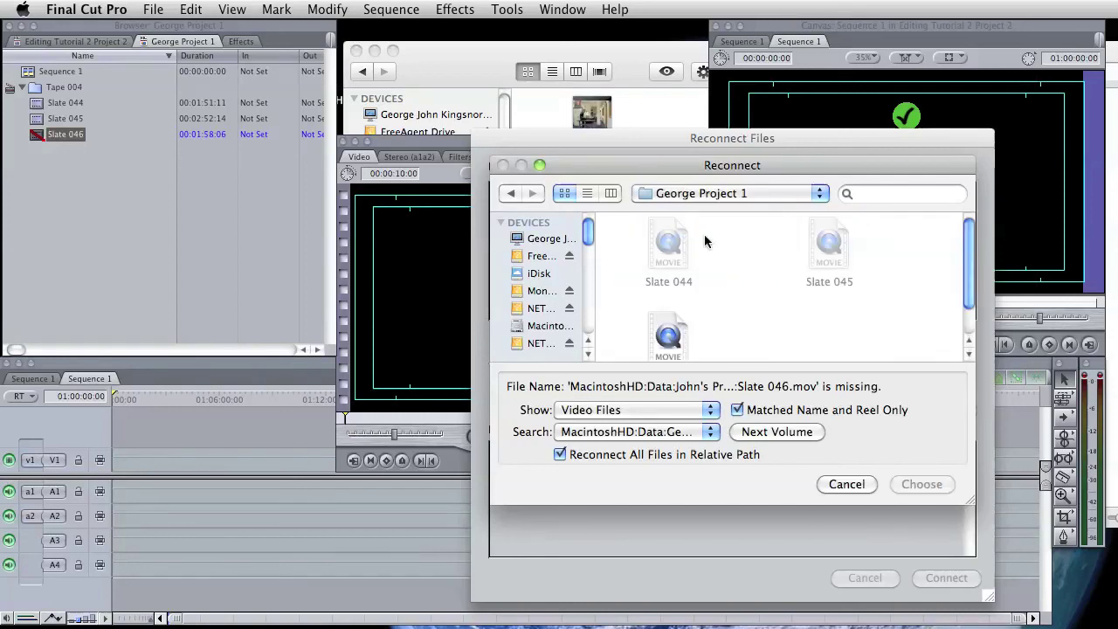
{"action": "left_click", "coordinate": [674, 333]}
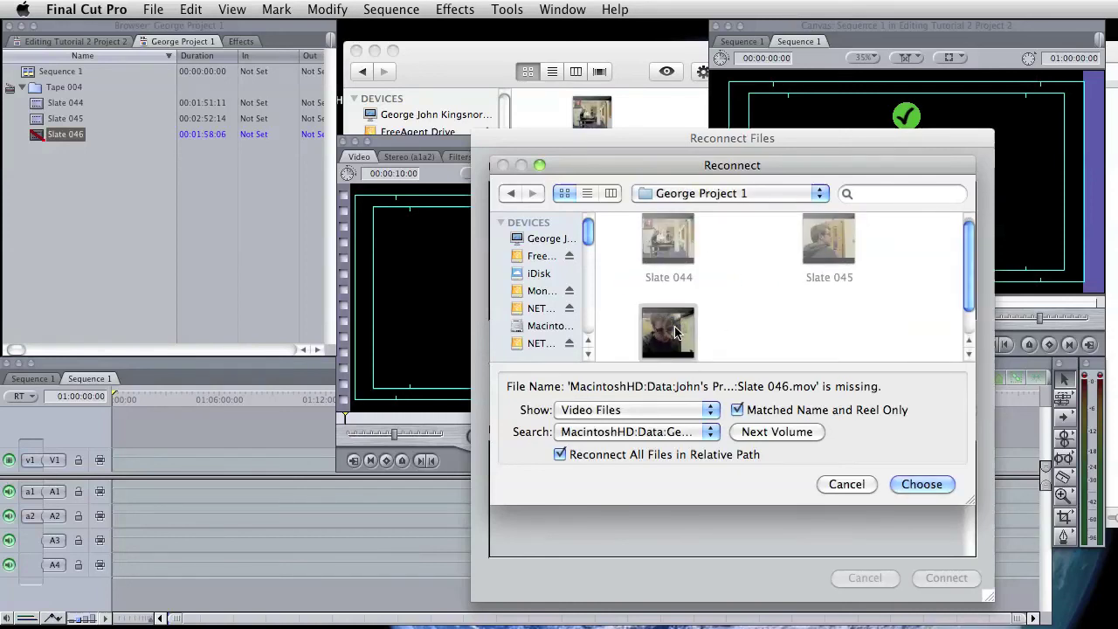
{"action": "left_click", "coordinate": [913, 486]}
{"action": "left_click", "coordinate": [951, 579]}
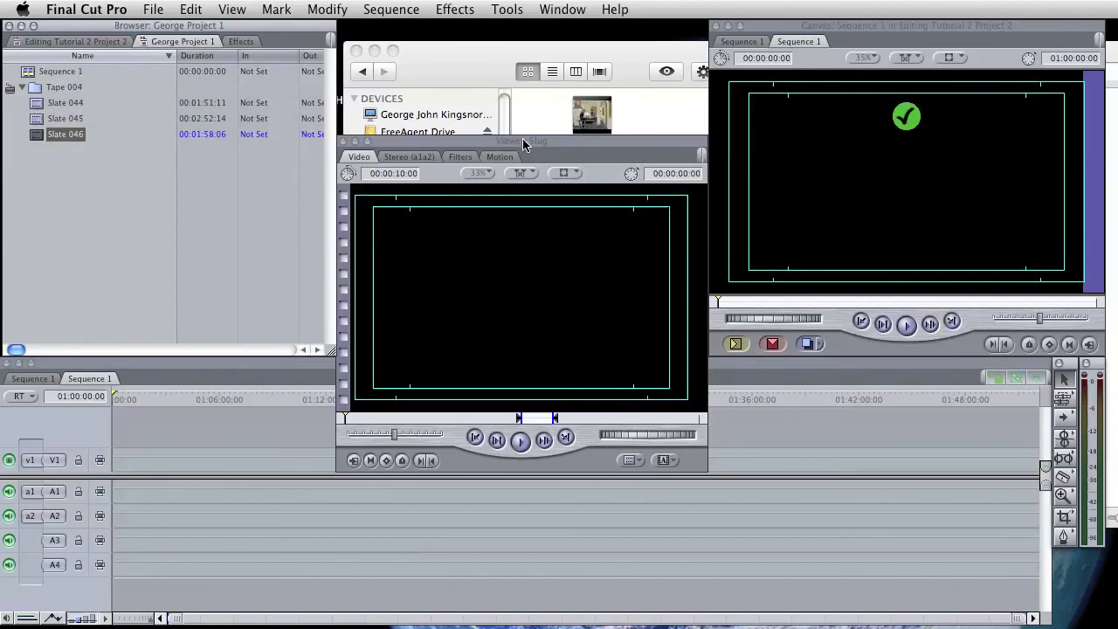
- Drag the Viewer window up to the top of the screen next to the Canvas
{"action": "left_click_drag", "start_coordinate": [525, 147], "coordinate": [528, 23]}
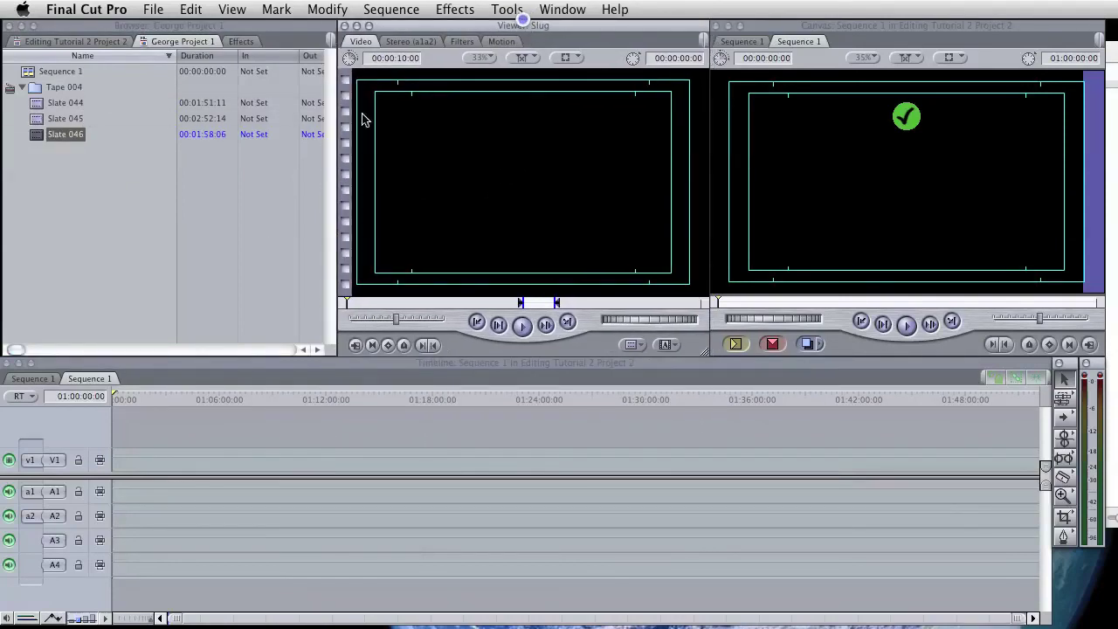